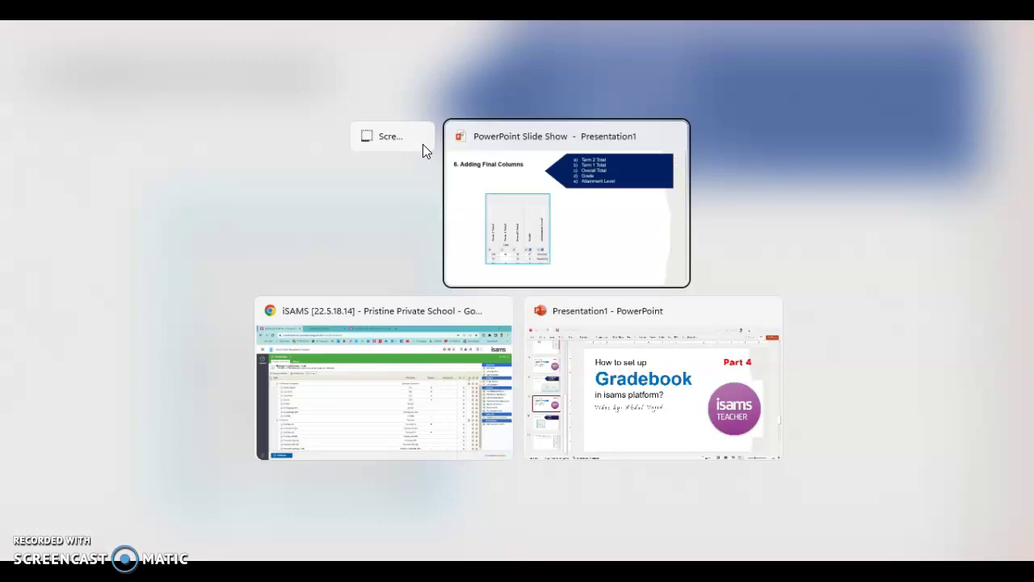
Switch from the slide show to the iSAMS gradebook and review the trial gradebook's existing columns in Workbook View.
{"action": "key", "text": "alt+Tab"}
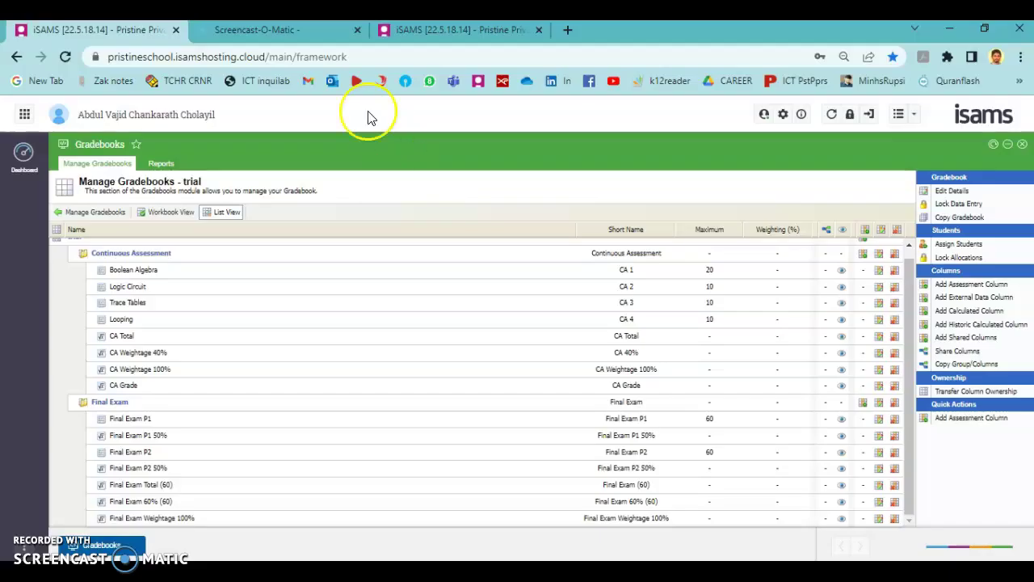
{"action": "left_click", "coordinate": [171, 211]}
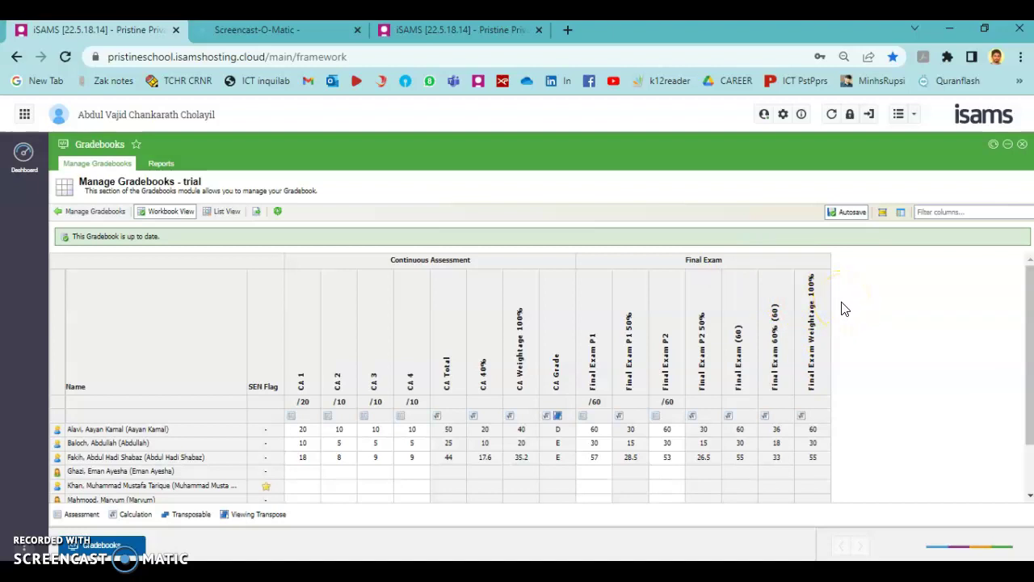
{"action": "left_click", "coordinate": [227, 212]}
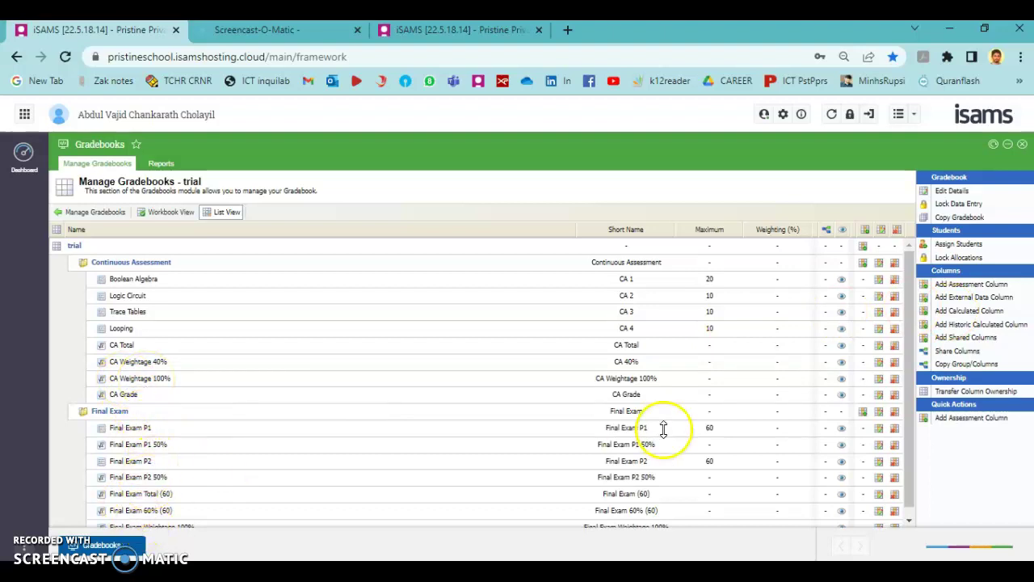
Start a calculated column with Term 2 Total as name and short name, positioned under trial.
{"action": "left_click", "coordinate": [976, 312]}
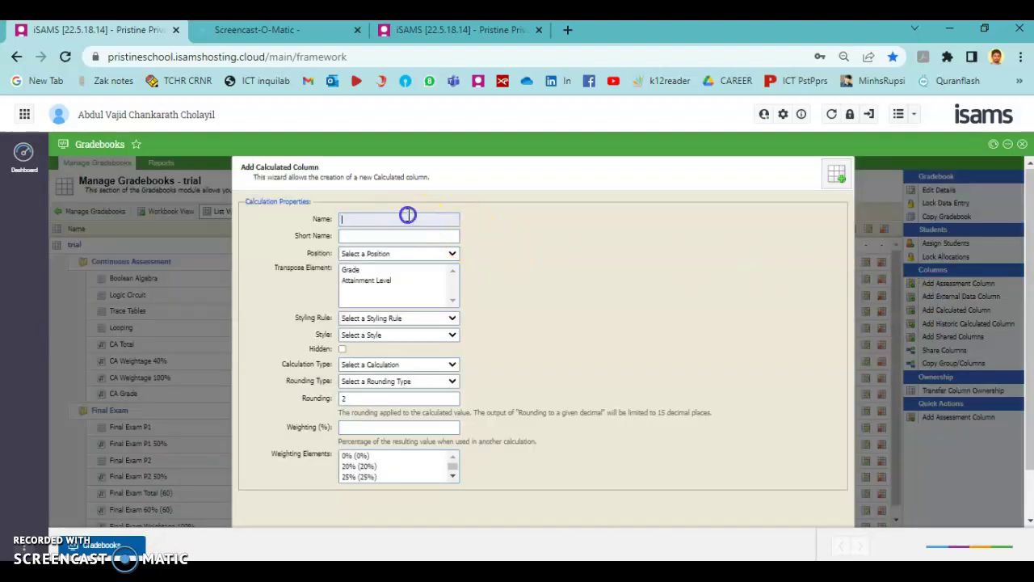
{"action": "type", "text": "Term 1 "}
{"action": "type", "text": "Total"}
{"action": "key", "text": "Left"}
{"action": "key", "text": "Left"}
{"action": "key", "text": "Left"}
{"action": "key", "text": "Left"}
{"action": "key", "text": "Left"}
{"action": "key", "text": "ctrl+a"}
{"action": "key", "text": "ctrl+c"}
{"action": "left_click", "coordinate": [411, 235]}
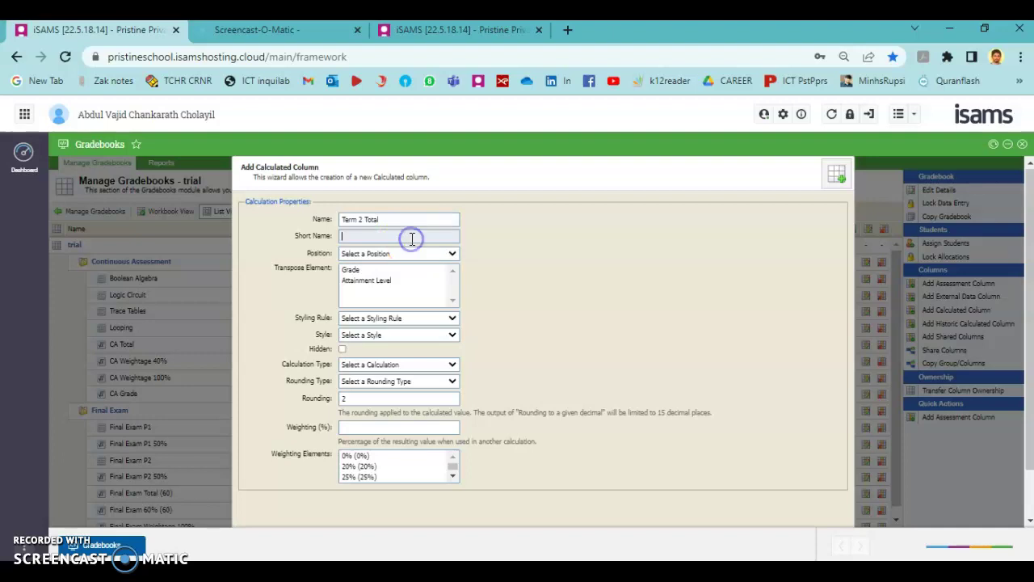
{"action": "key", "text": "ctrl+v"}
{"action": "left_click", "coordinate": [418, 253]}
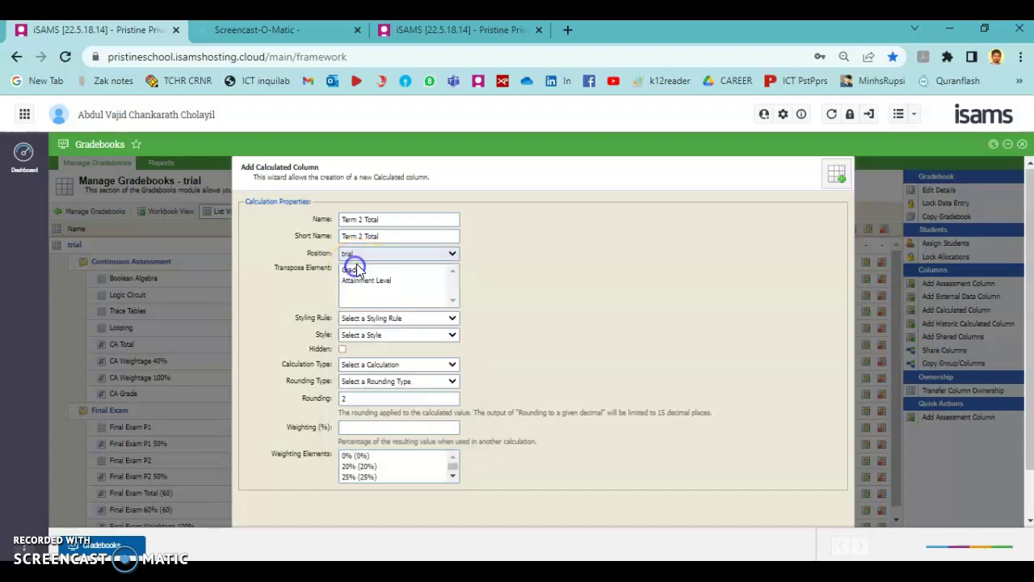
{"action": "left_click", "coordinate": [356, 267]}
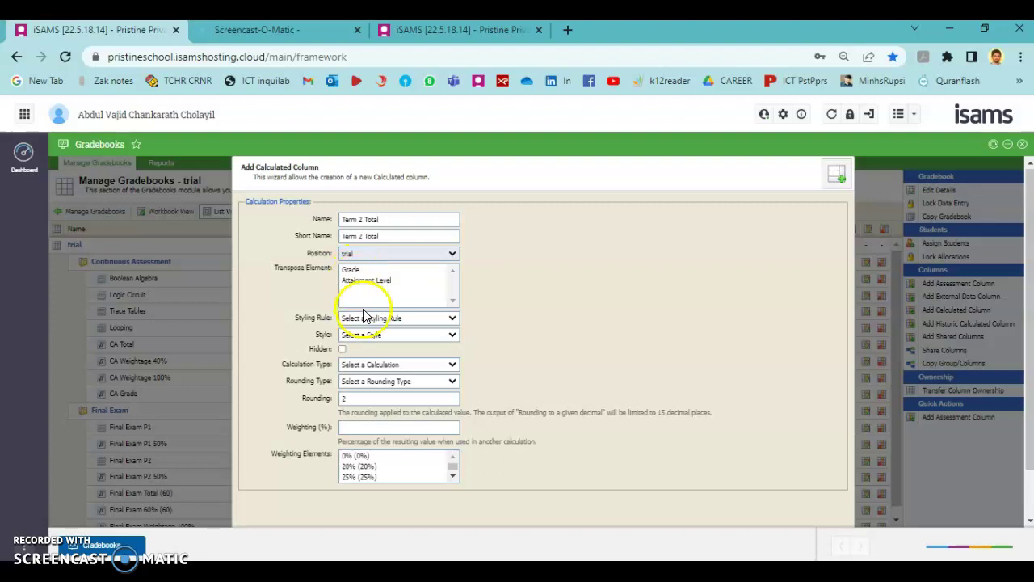
Set the calculation type to Sum, rounding to a given decimal with 0 places, and continue to column selection.
{"action": "left_click", "coordinate": [373, 364]}
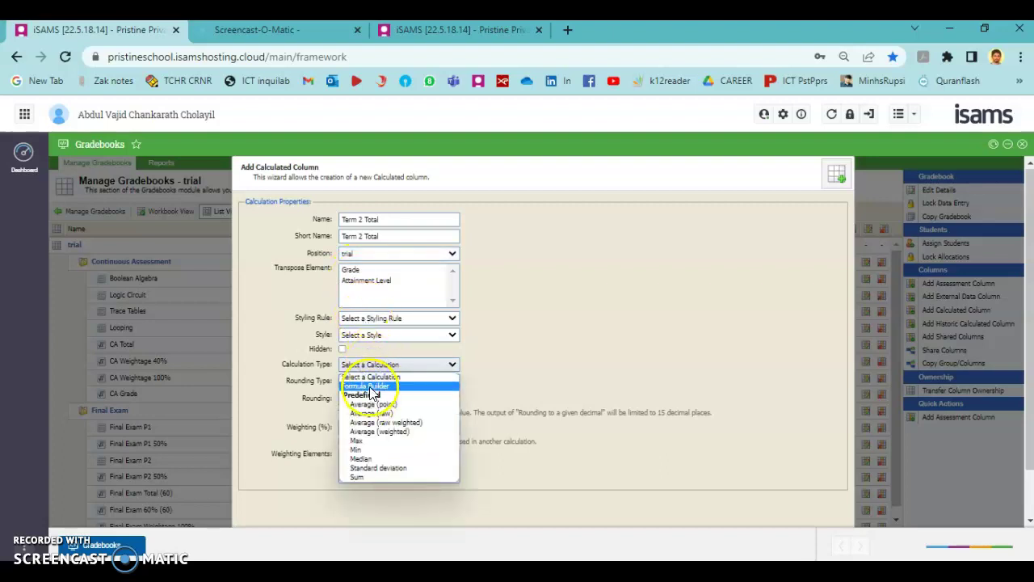
{"action": "left_click", "coordinate": [368, 483]}
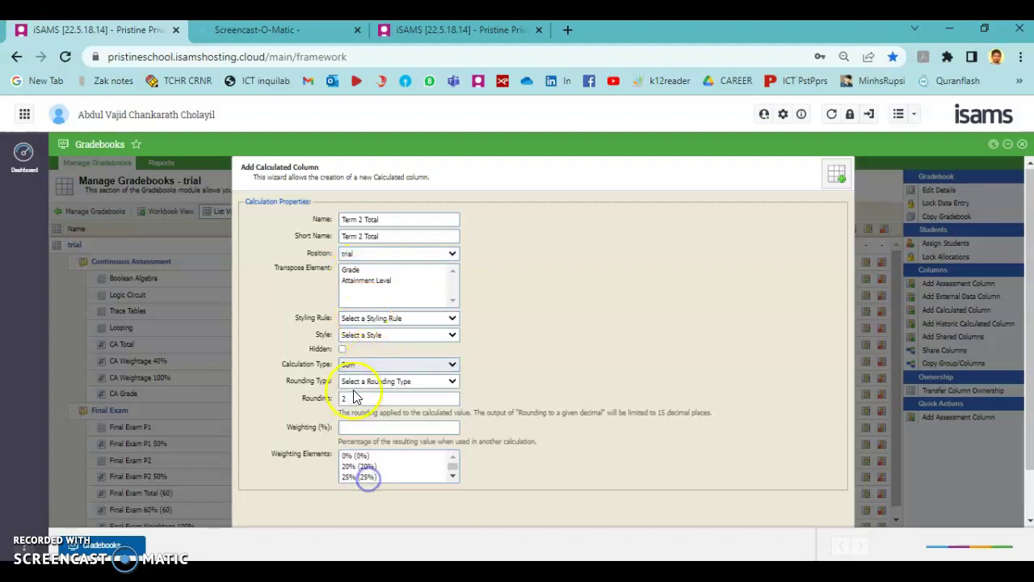
{"action": "left_click", "coordinate": [363, 381]}
{"action": "left_click", "coordinate": [365, 400]}
{"action": "left_click_drag", "start_coordinate": [366, 399], "coordinate": [318, 396]}
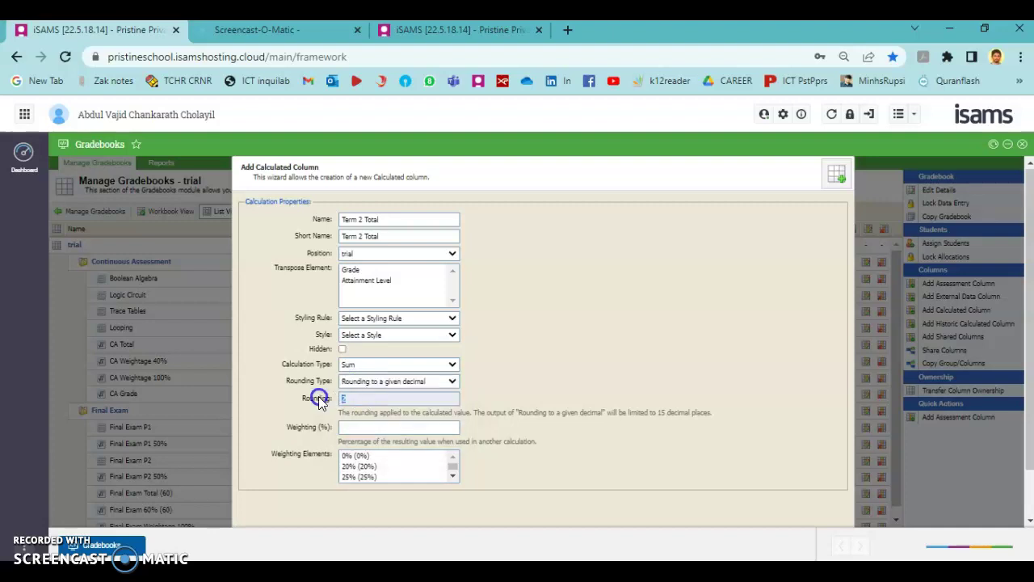
{"action": "type", "text": "0"}
{"action": "scroll", "coordinate": [638, 471], "scroll_direction": "down", "scroll_amount": 1}
{"action": "left_click", "coordinate": [788, 512]}
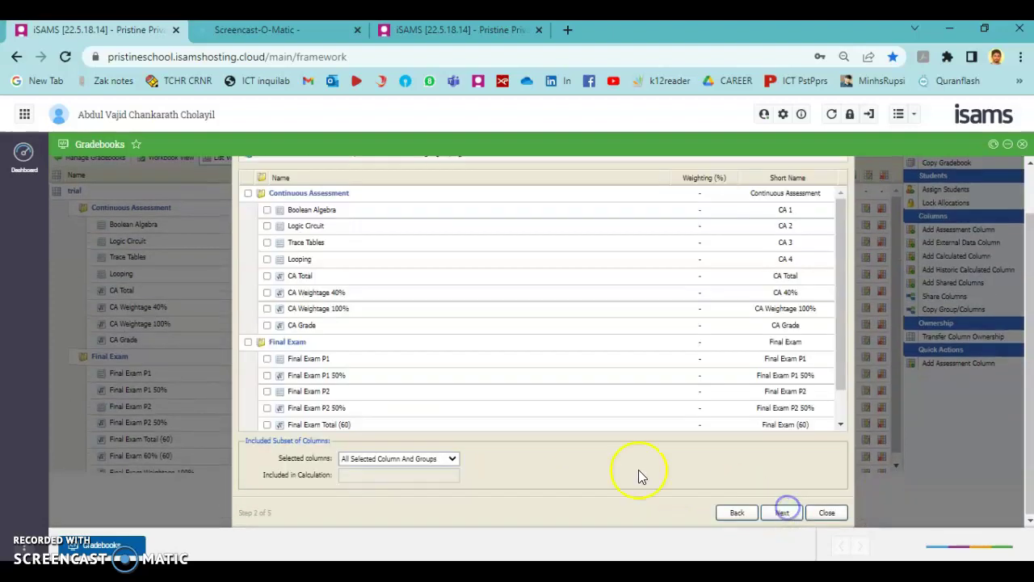
Include CA Weightage 100% and Final Exam Weightage 100% in the sum and complete the Term 2 Total column.
{"action": "left_click", "coordinate": [268, 309]}
{"action": "scroll", "coordinate": [370, 323], "scroll_direction": "down", "scroll_amount": 1}
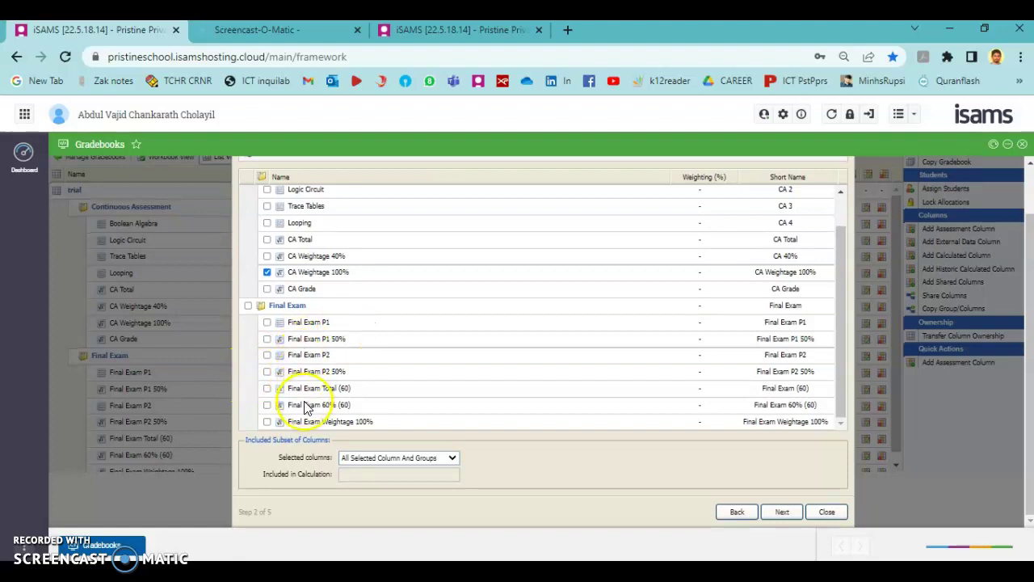
{"action": "left_click", "coordinate": [268, 422]}
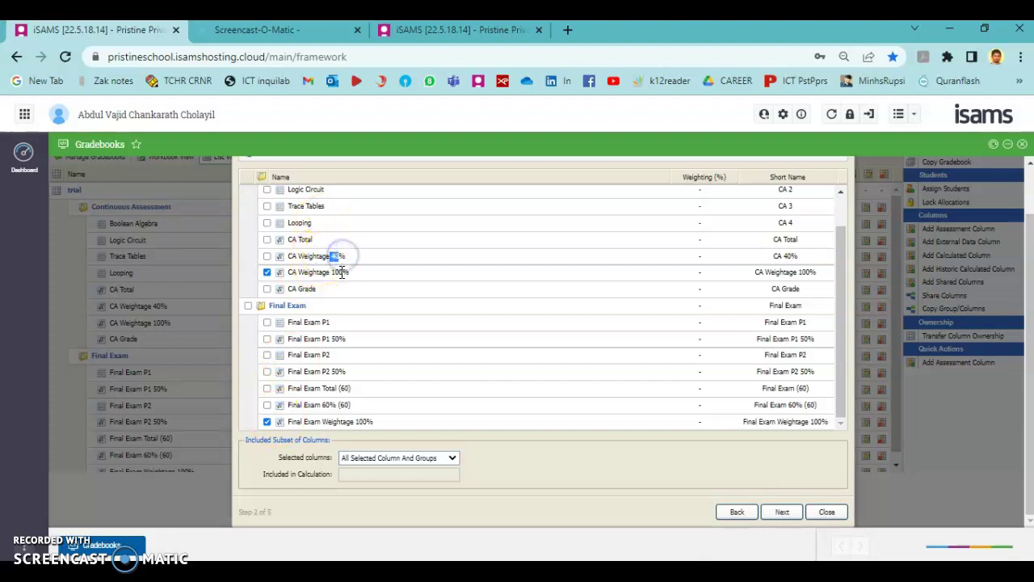
{"action": "left_click", "coordinate": [782, 512]}
{"action": "left_click", "coordinate": [782, 512]}
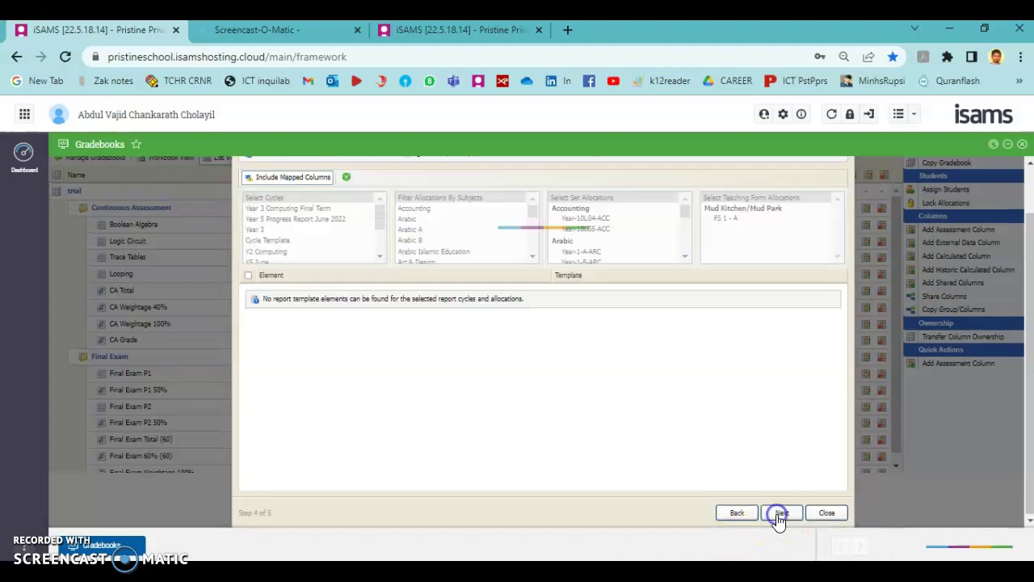
{"action": "left_click", "coordinate": [783, 511]}
{"action": "left_click", "coordinate": [827, 511]}
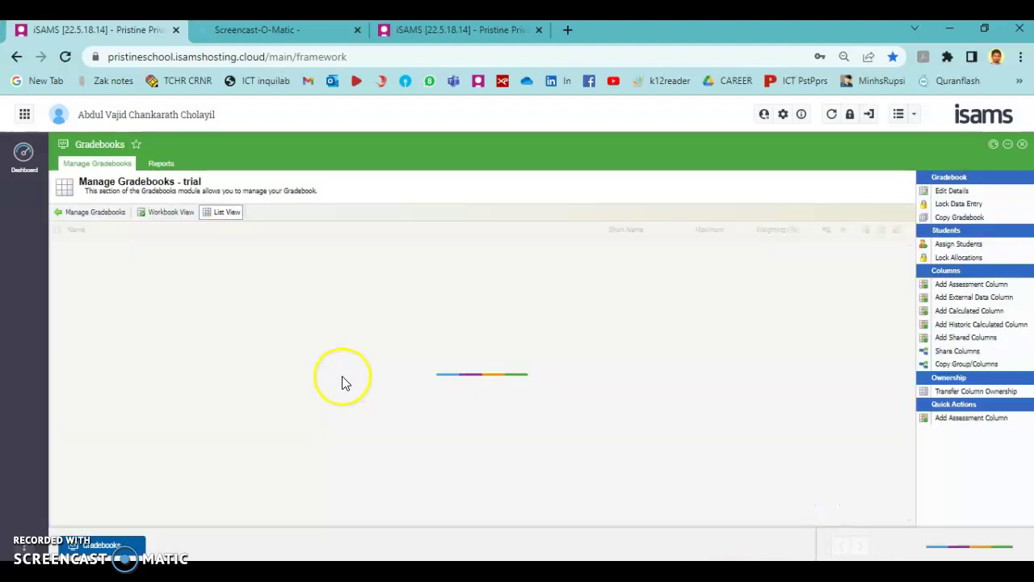
Check the first student's Term 2 Total against the CA and Final Exam Weightage 100% values in Workbook View.
{"action": "left_click", "coordinate": [172, 212]}
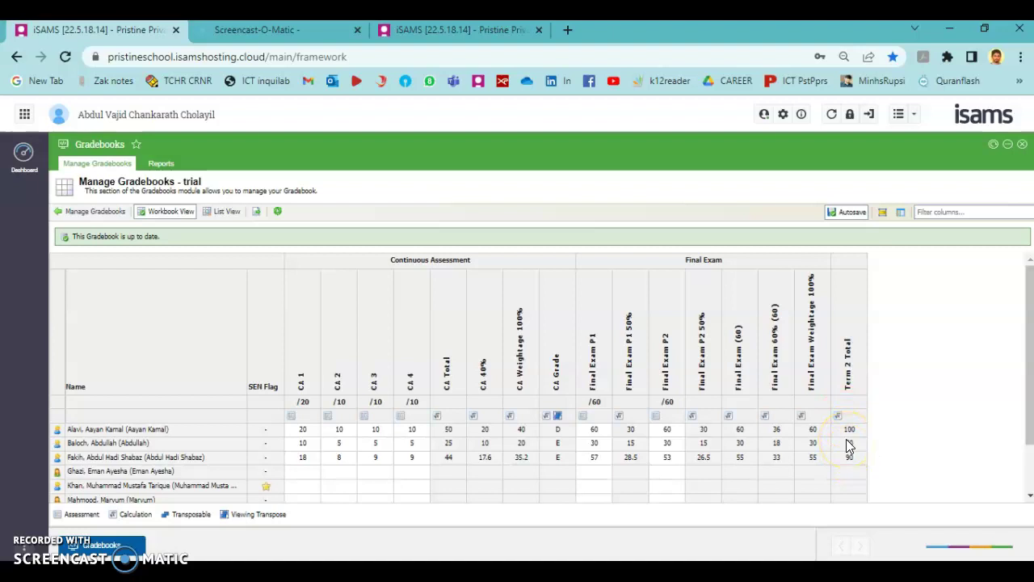
{"action": "left_click", "coordinate": [518, 432]}
{"action": "left_click", "coordinate": [810, 429]}
{"action": "left_click", "coordinate": [848, 431]}
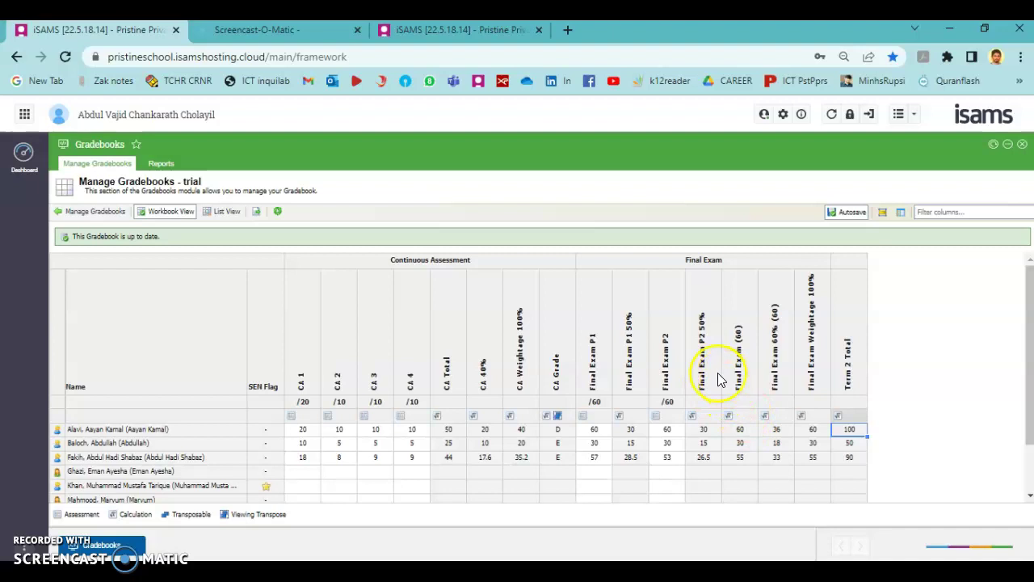
From List View, start a Manual assessment column with Term 1 Total as name and short name, positioned under trial.
{"action": "left_click", "coordinate": [231, 212]}
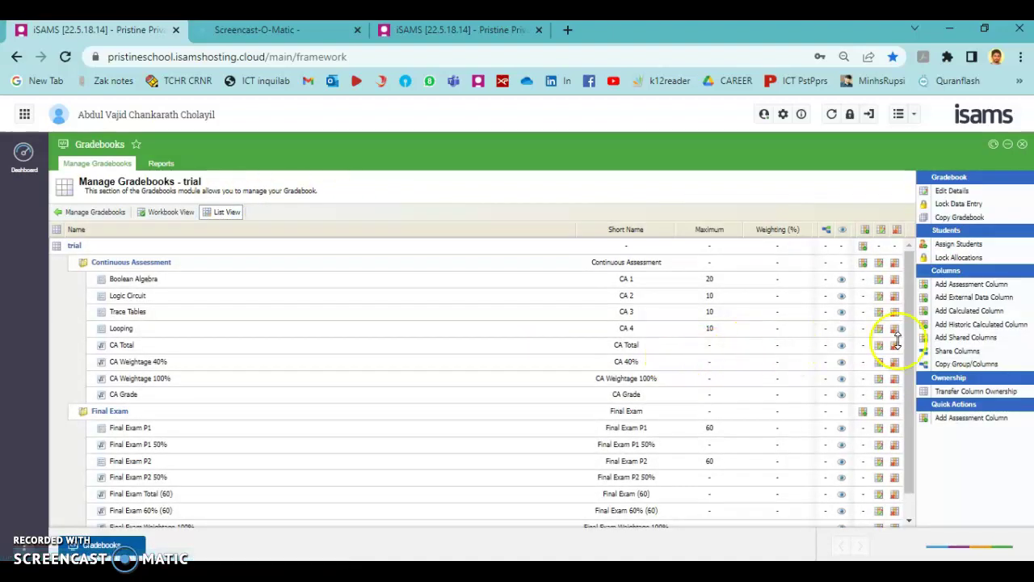
{"action": "left_click", "coordinate": [961, 291]}
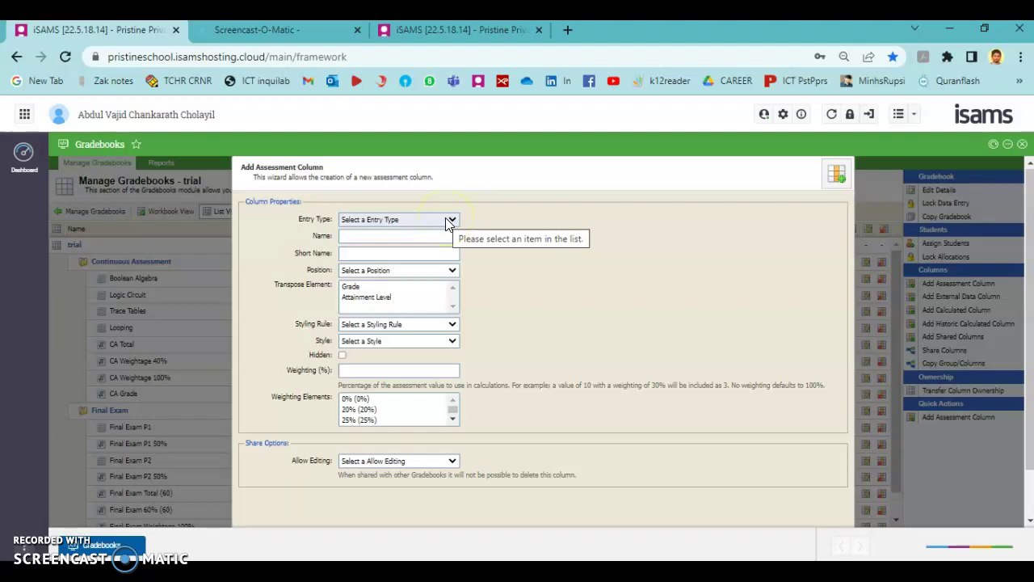
{"action": "left_click", "coordinate": [447, 219]}
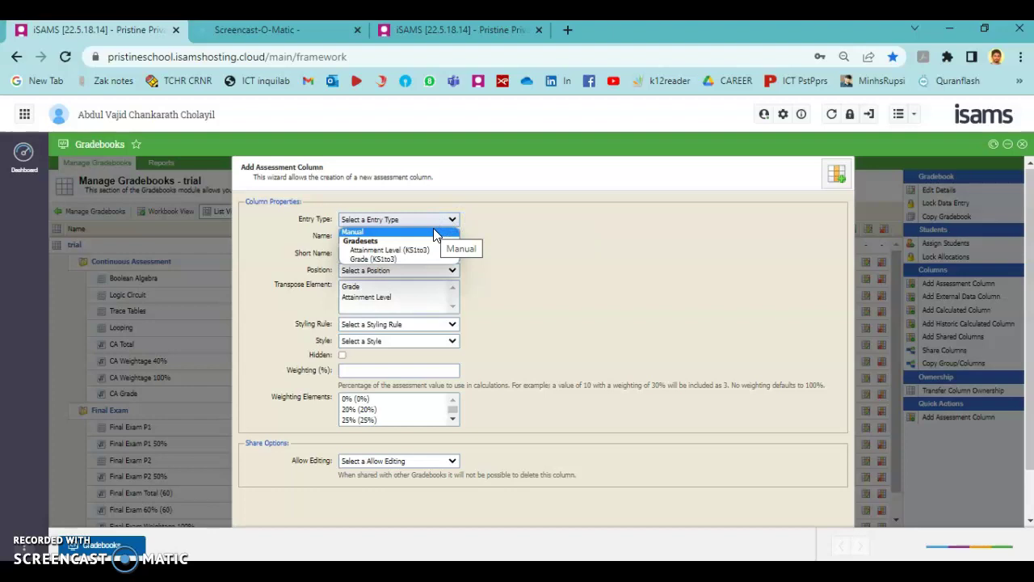
{"action": "left_click", "coordinate": [363, 231]}
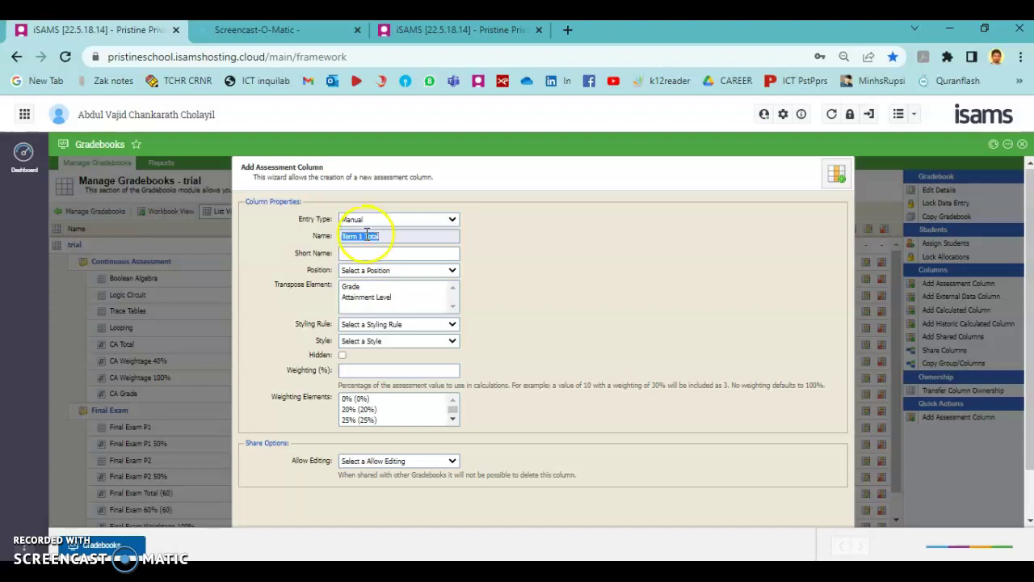
{"action": "left_click", "coordinate": [381, 256]}
{"action": "key", "text": "ctrl+v"}
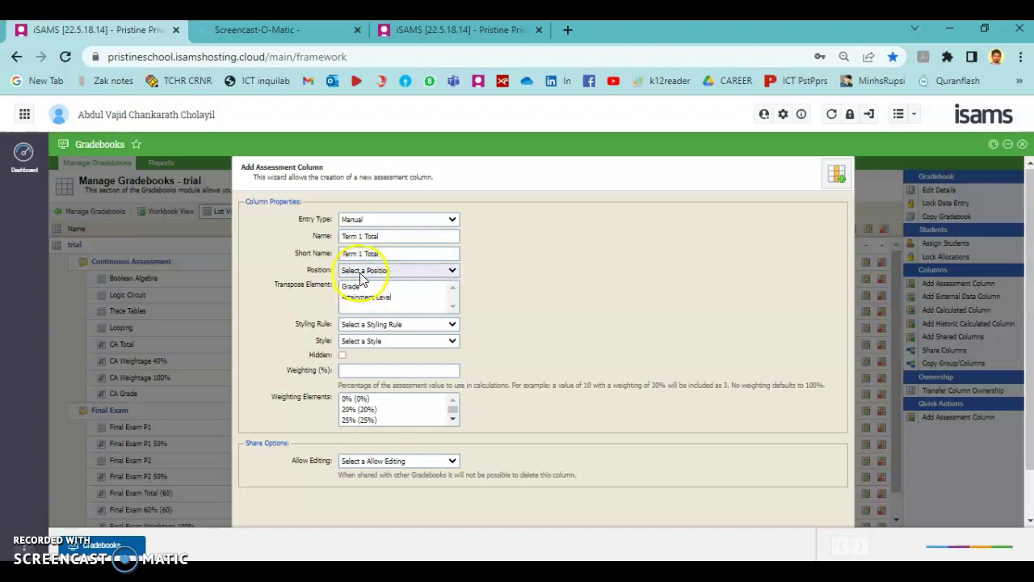
{"action": "left_click", "coordinate": [377, 270]}
{"action": "left_click", "coordinate": [364, 283]}
Choose the new column's editing share option, set its maximum value to 100 and complete the column.
{"action": "left_click", "coordinate": [419, 461]}
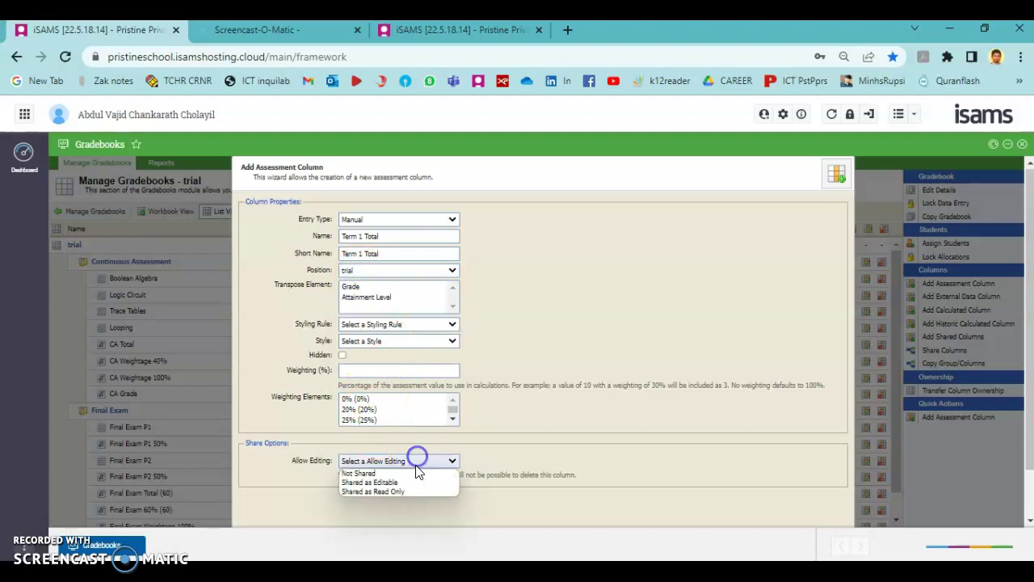
{"action": "left_click", "coordinate": [405, 490]}
{"action": "scroll", "coordinate": [677, 479], "scroll_direction": "down", "scroll_amount": 1}
{"action": "left_click", "coordinate": [783, 512]}
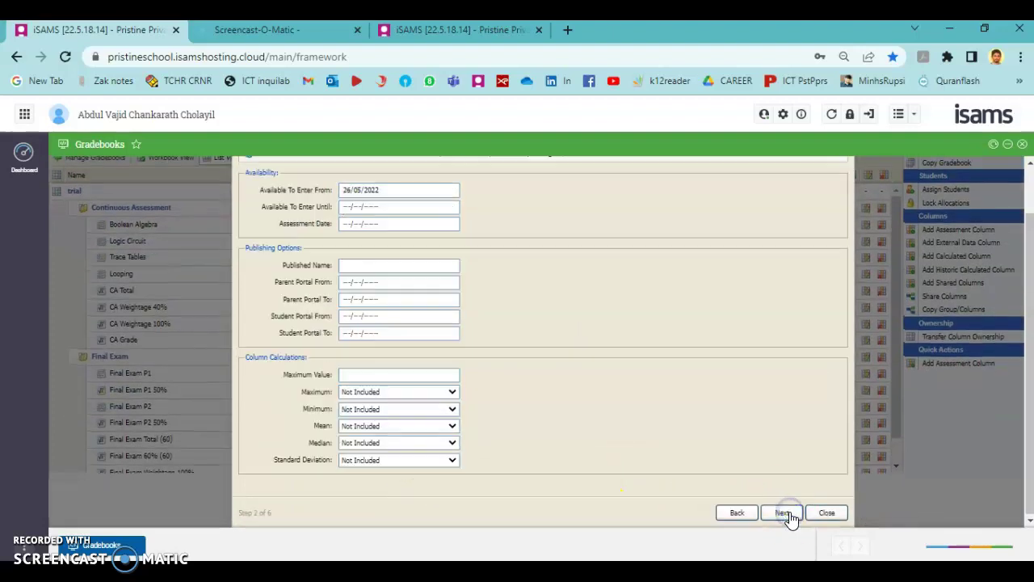
{"action": "left_click", "coordinate": [785, 514]}
{"action": "left_click", "coordinate": [737, 514]}
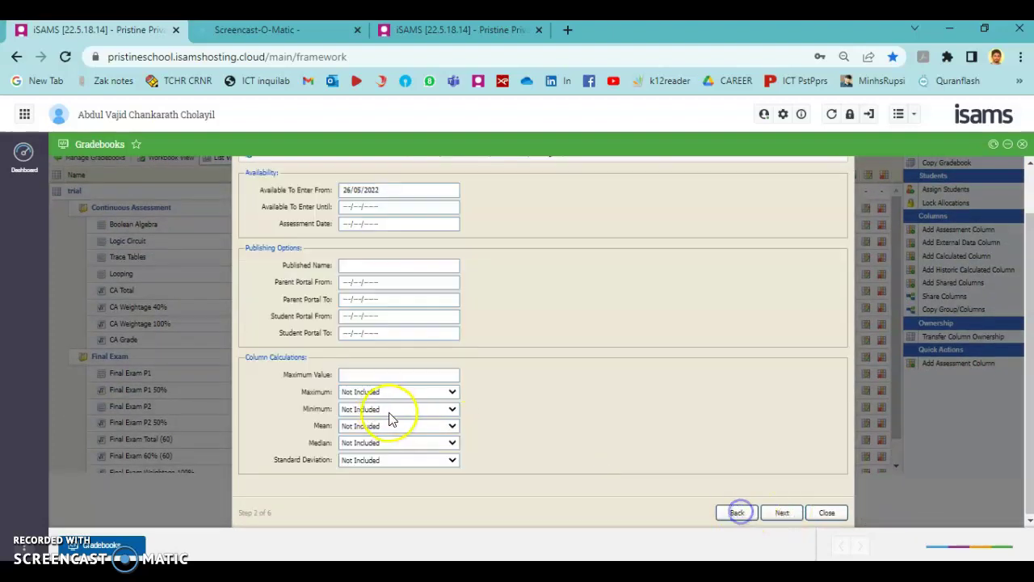
{"action": "left_click", "coordinate": [373, 369]}
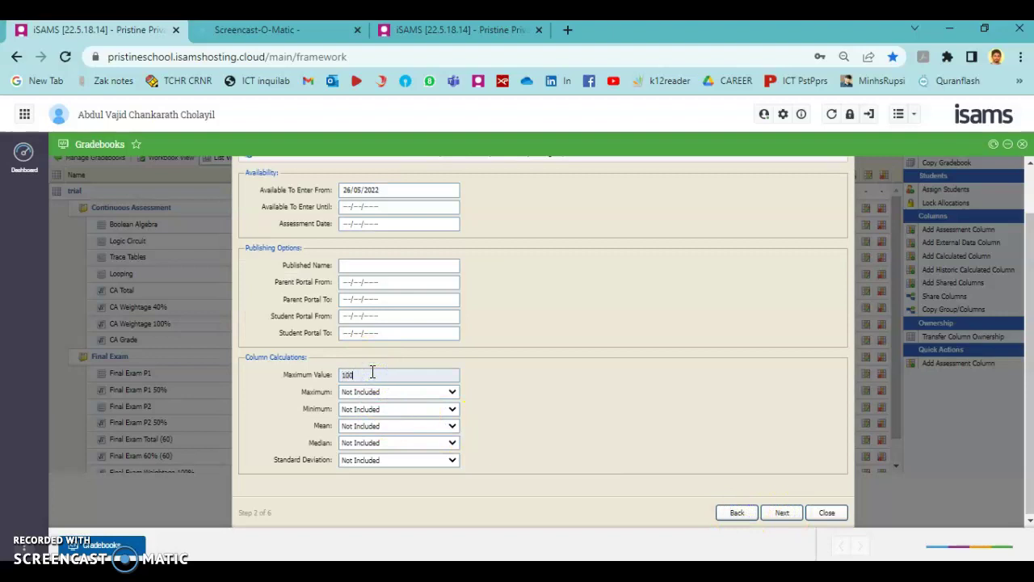
{"action": "left_click", "coordinate": [789, 518]}
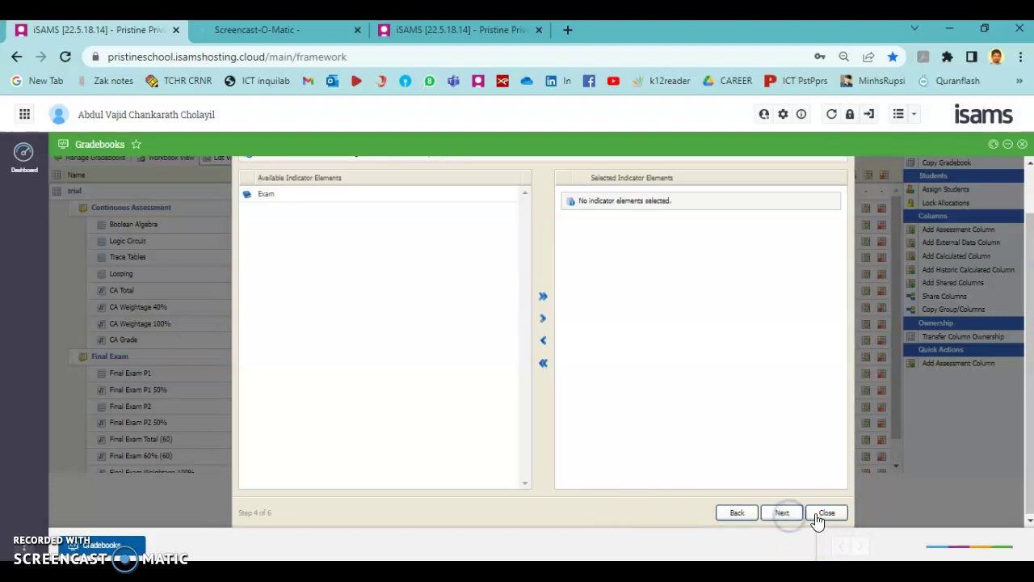
{"action": "left_click", "coordinate": [782, 516]}
{"action": "left_click", "coordinate": [783, 514]}
{"action": "left_click", "coordinate": [831, 514]}
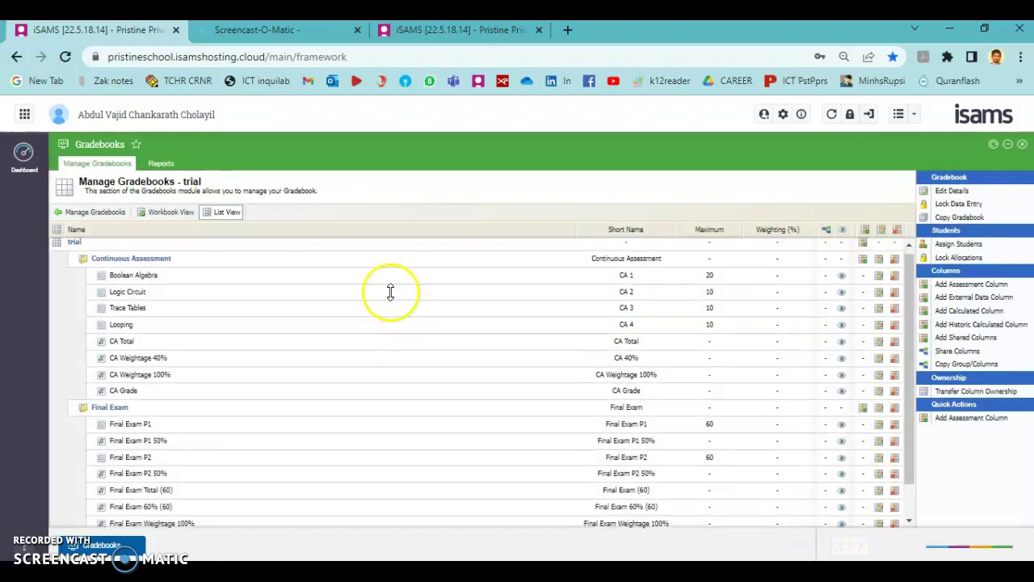
In Workbook View, enter Term 1 Total marks of 100, 50 and 93 for the first three students.
{"action": "scroll", "coordinate": [390, 291], "scroll_direction": "down", "scroll_amount": 1}
{"action": "left_click", "coordinate": [174, 212]}
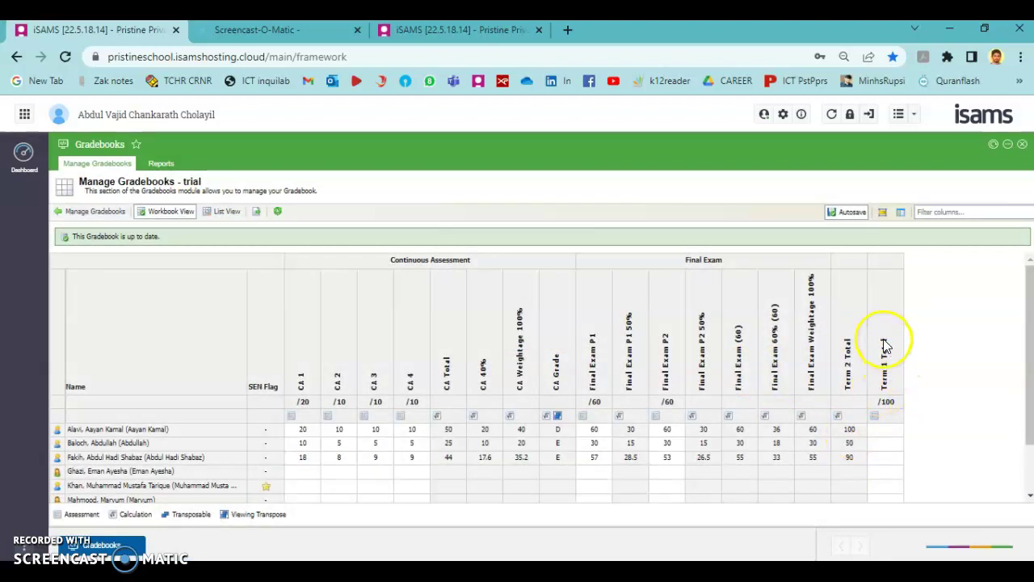
{"action": "left_click", "coordinate": [884, 432]}
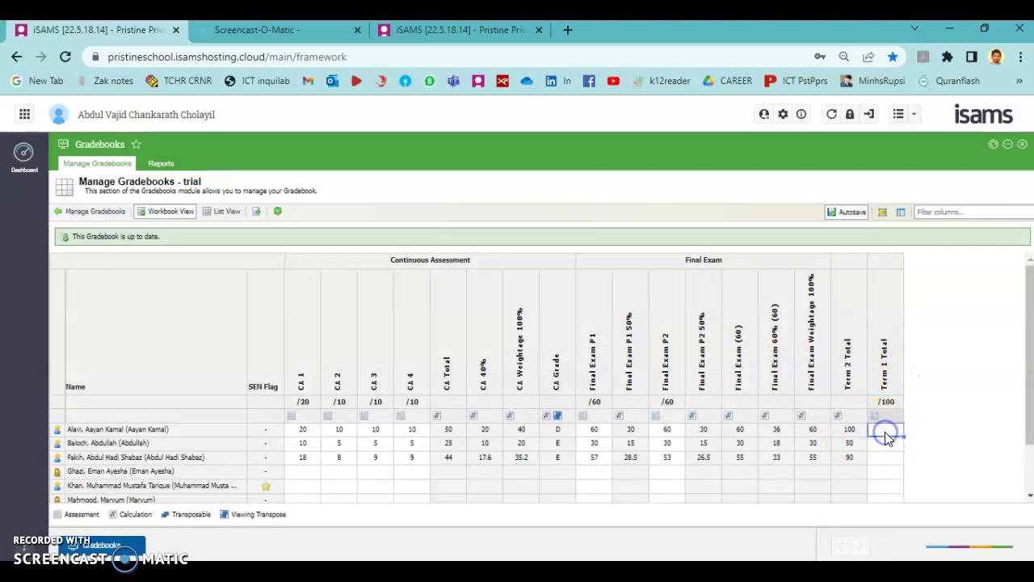
{"action": "type", "text": "100"}
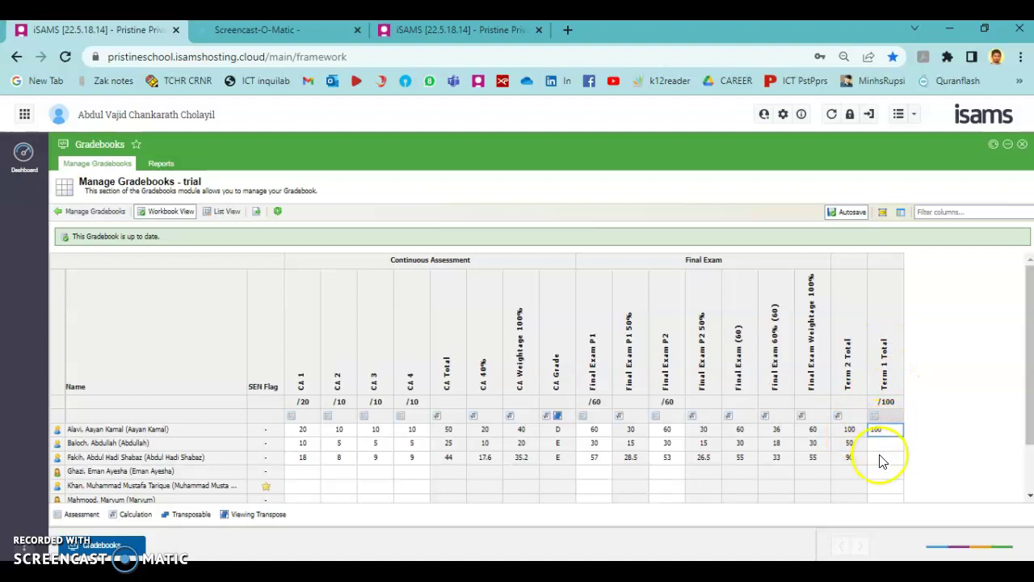
{"action": "left_click", "coordinate": [881, 448]}
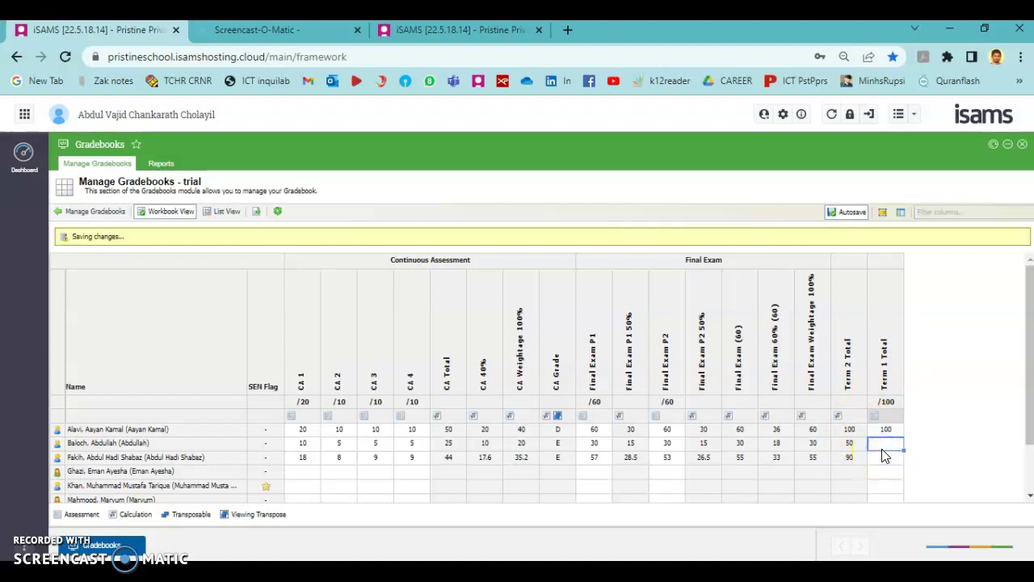
{"action": "type", "text": "50"}
{"action": "left_click", "coordinate": [882, 458]}
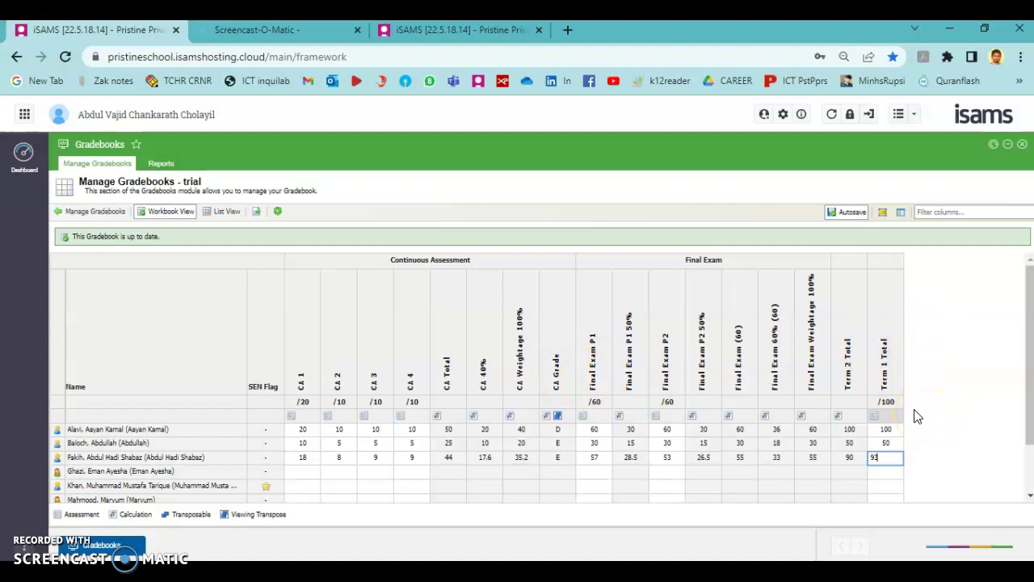
{"action": "left_click", "coordinate": [912, 415]}
{"action": "left_click", "coordinate": [861, 392]}
From List View, start a calculated column with Overall Total as name and short name, positioned under trial.
{"action": "left_click", "coordinate": [222, 214]}
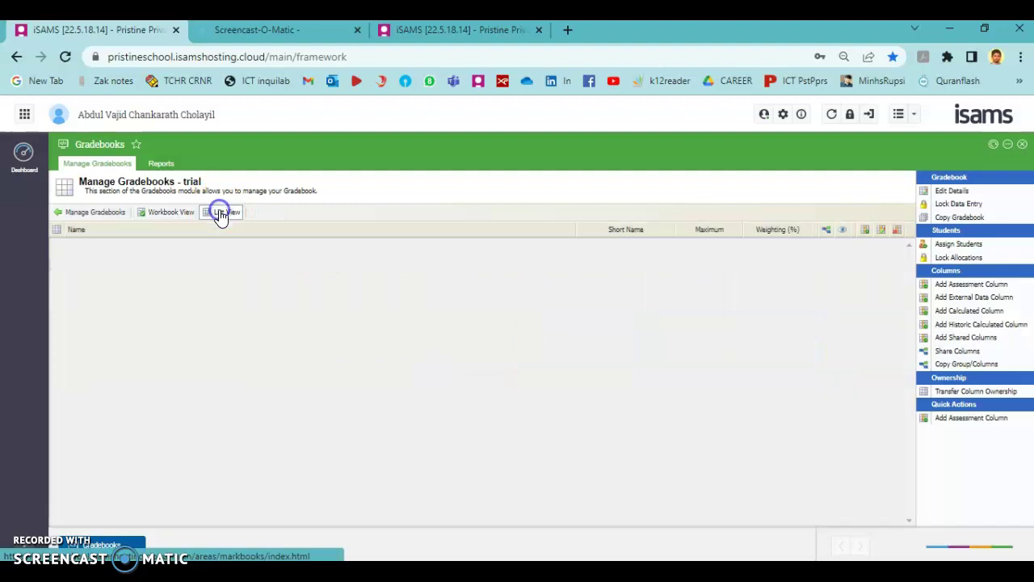
{"action": "left_click", "coordinate": [967, 312]}
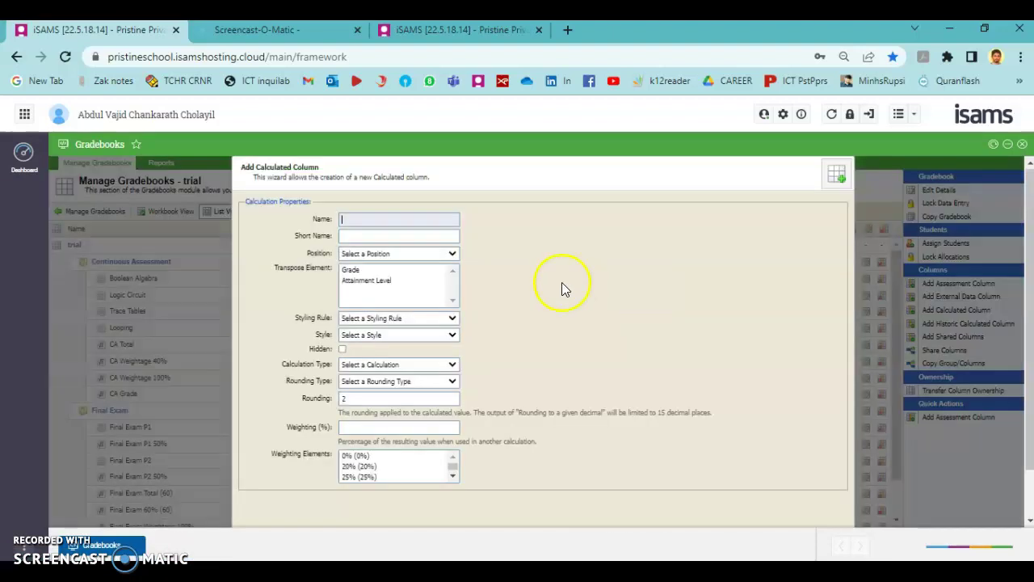
{"action": "left_click", "coordinate": [404, 223]}
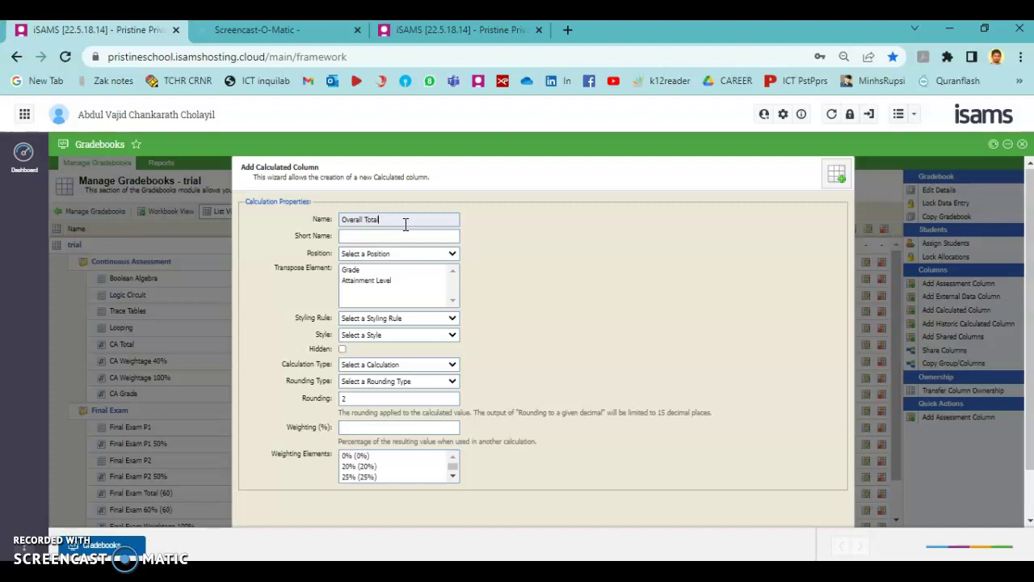
{"action": "left_click", "coordinate": [397, 236]}
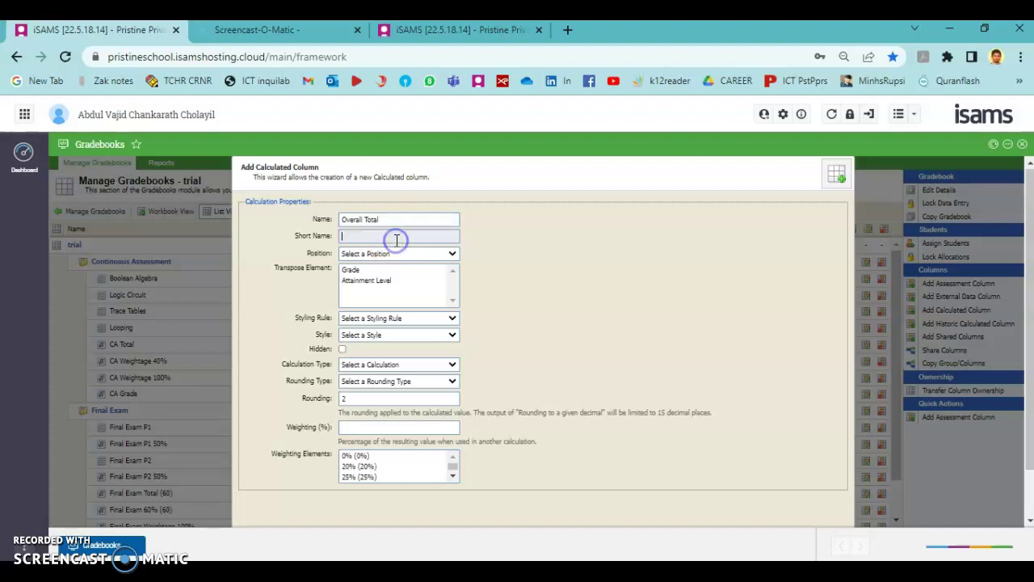
{"action": "type", "text": "Overall Total"}
{"action": "left_click", "coordinate": [397, 254]}
{"action": "left_click", "coordinate": [394, 267]}
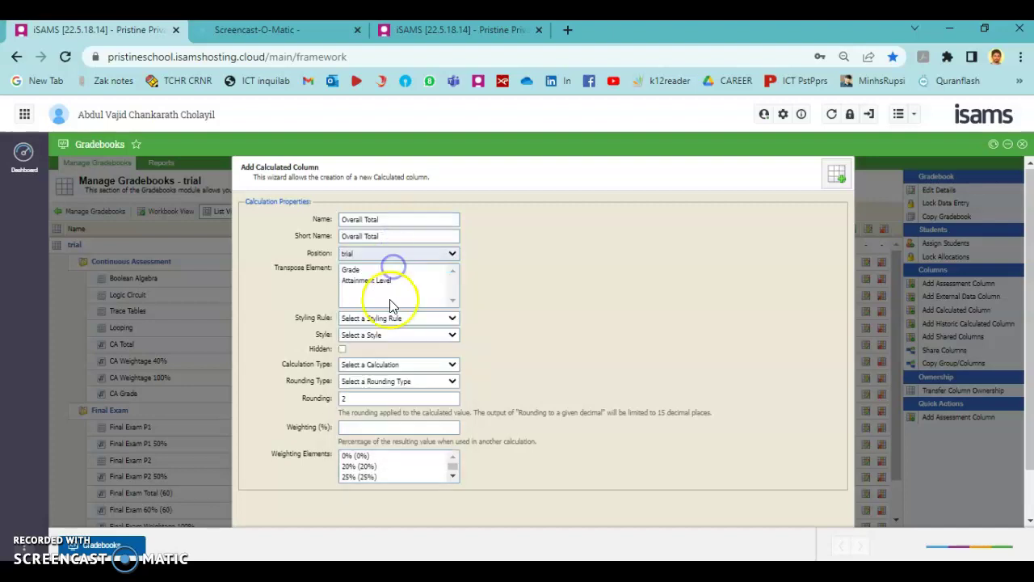
Set the Overall Total calculation to Average (weighted), rounding to a given decimal with a rounding value of 1.
{"action": "left_click", "coordinate": [399, 365]}
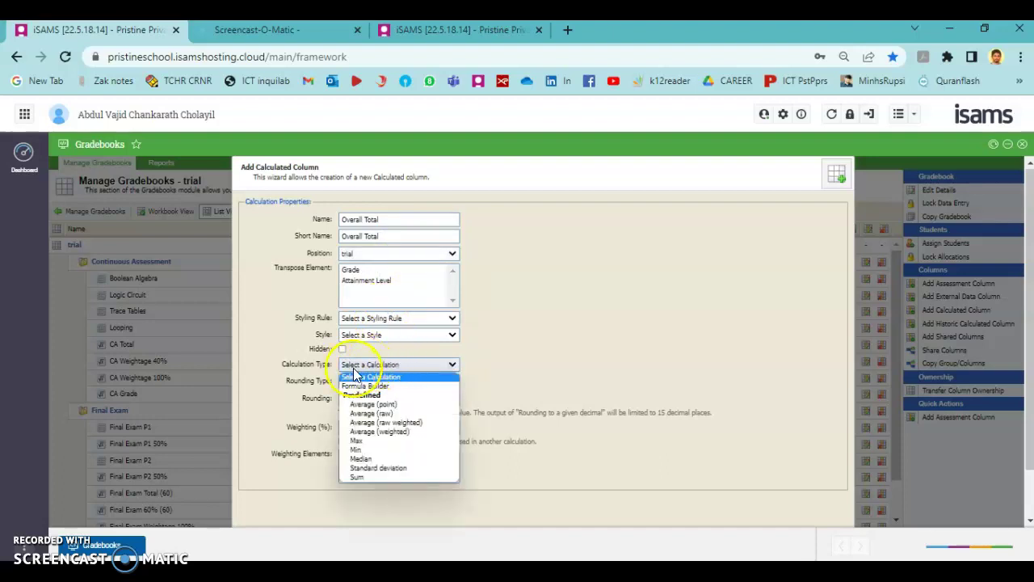
{"action": "left_click", "coordinate": [380, 433]}
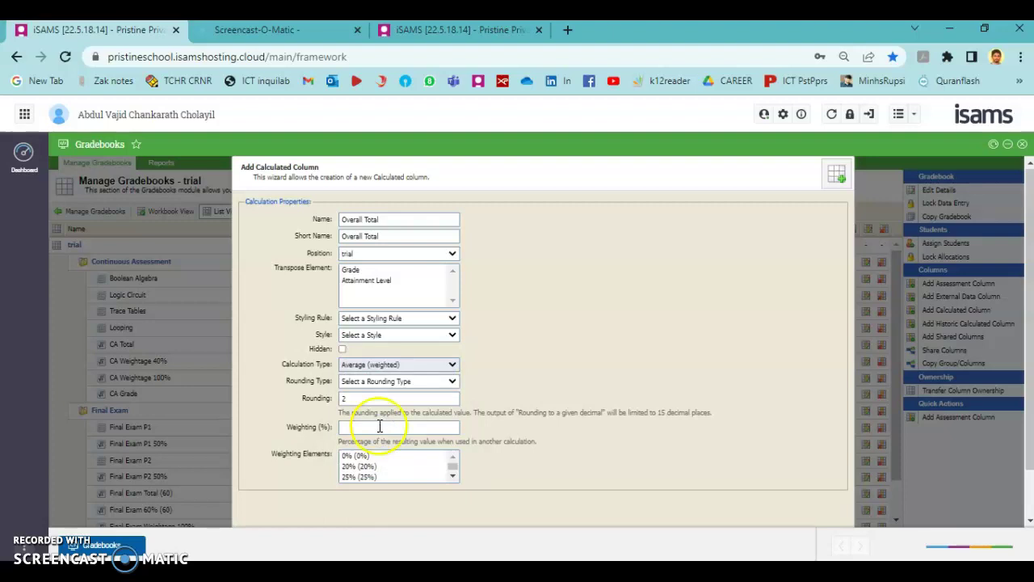
{"action": "left_click", "coordinate": [381, 381]}
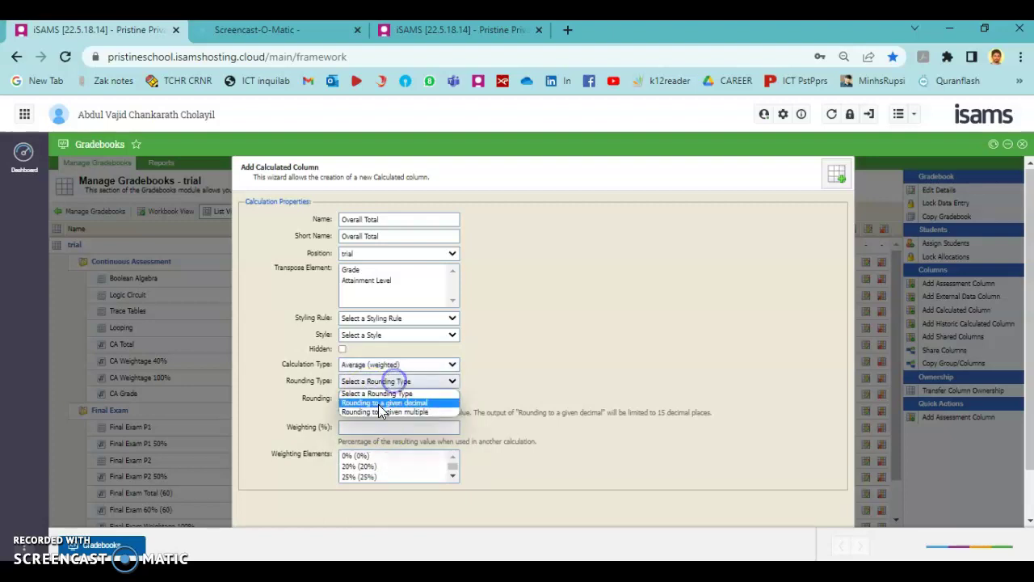
{"action": "left_click", "coordinate": [380, 402]}
{"action": "left_click", "coordinate": [310, 399]}
{"action": "type", "text": "0"}
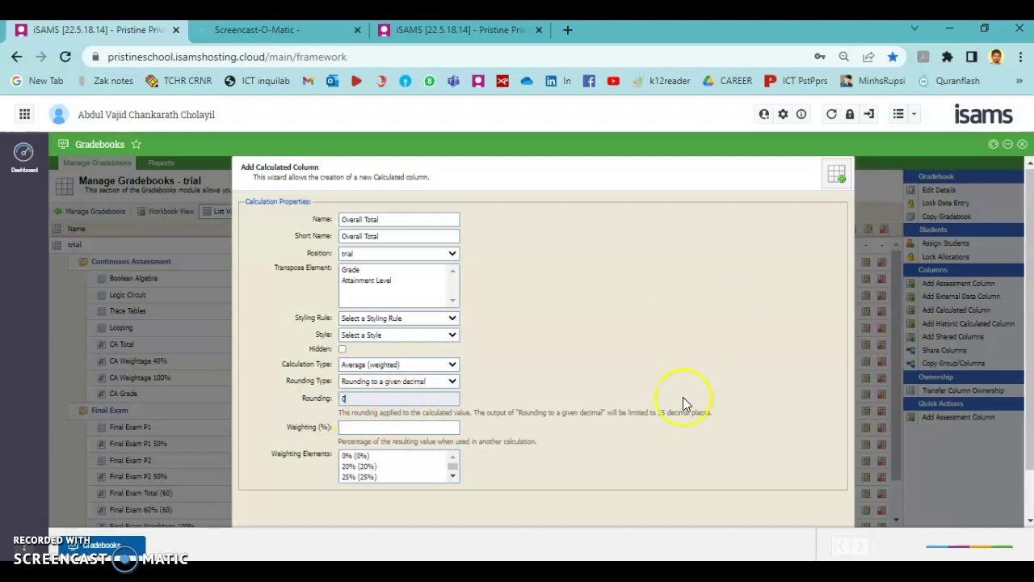
{"action": "scroll", "coordinate": [724, 354], "scroll_direction": "down", "scroll_amount": 2}
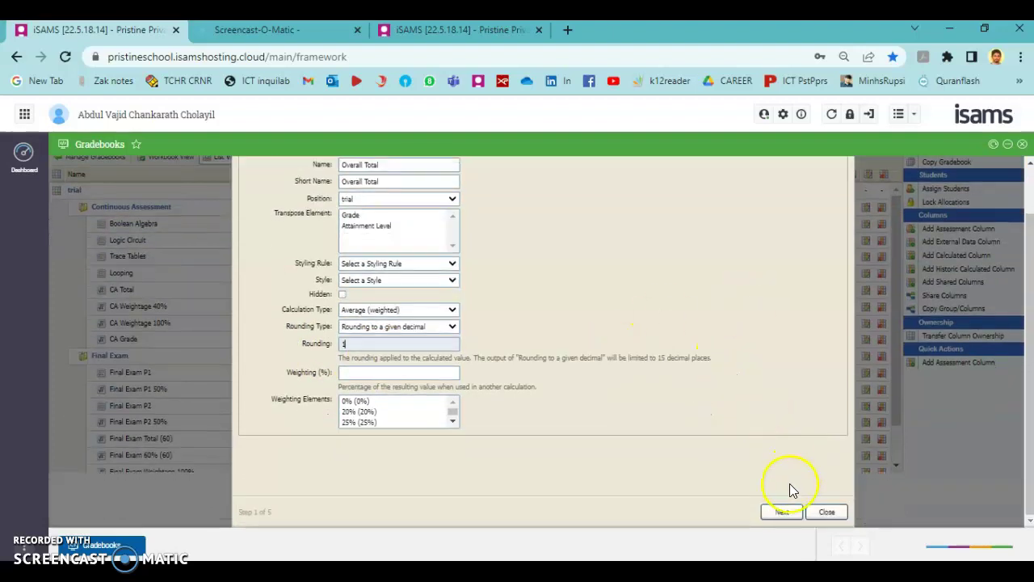
Include the Term 2 Total and Term 1 Total columns in the Overall Total calculation and complete the column.
{"action": "left_click", "coordinate": [790, 511]}
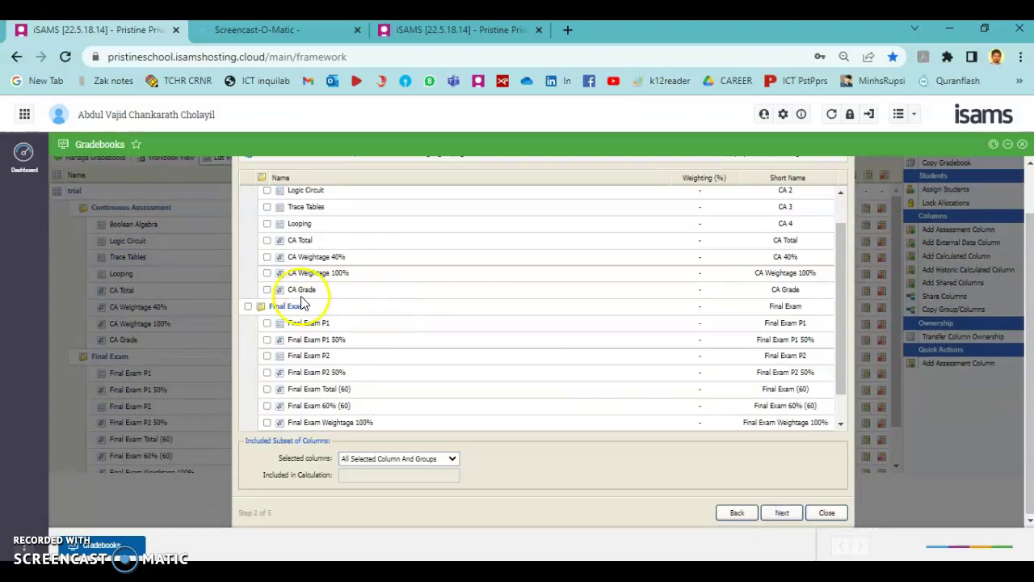
{"action": "scroll", "coordinate": [311, 380], "scroll_direction": "down", "scroll_amount": 1}
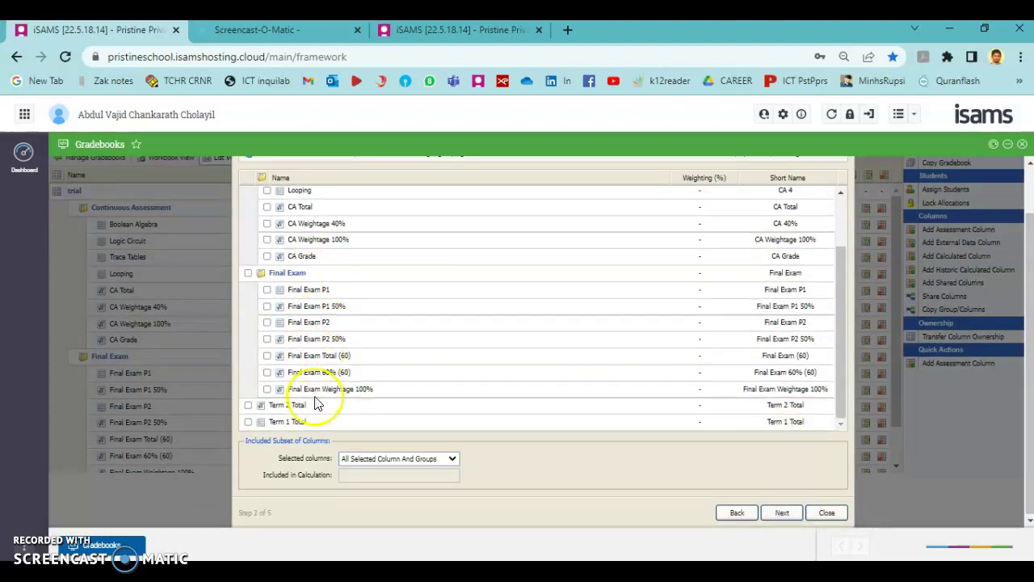
{"action": "left_click", "coordinate": [248, 404]}
{"action": "left_click", "coordinate": [249, 421]}
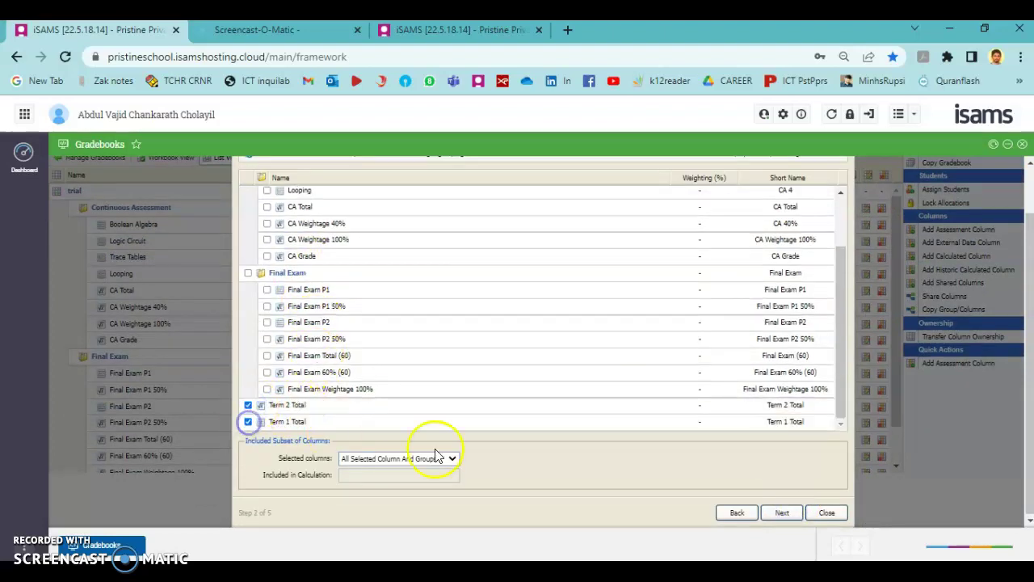
{"action": "left_click", "coordinate": [781, 513]}
{"action": "left_click", "coordinate": [780, 513]}
{"action": "left_click", "coordinate": [826, 512]}
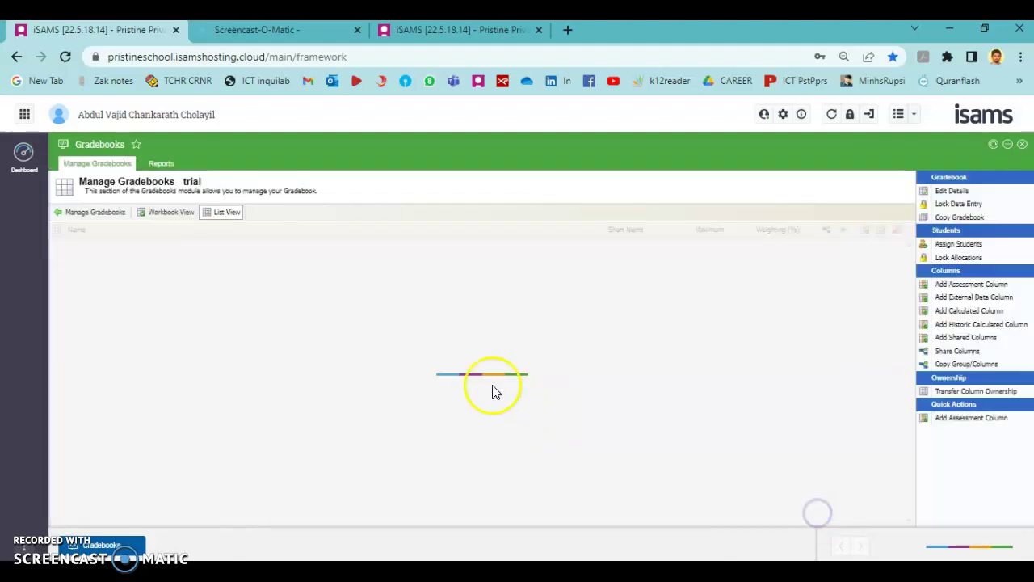
In Workbook View, check the first student's Overall Total against the Term 1 Total.
{"action": "left_click", "coordinate": [168, 212]}
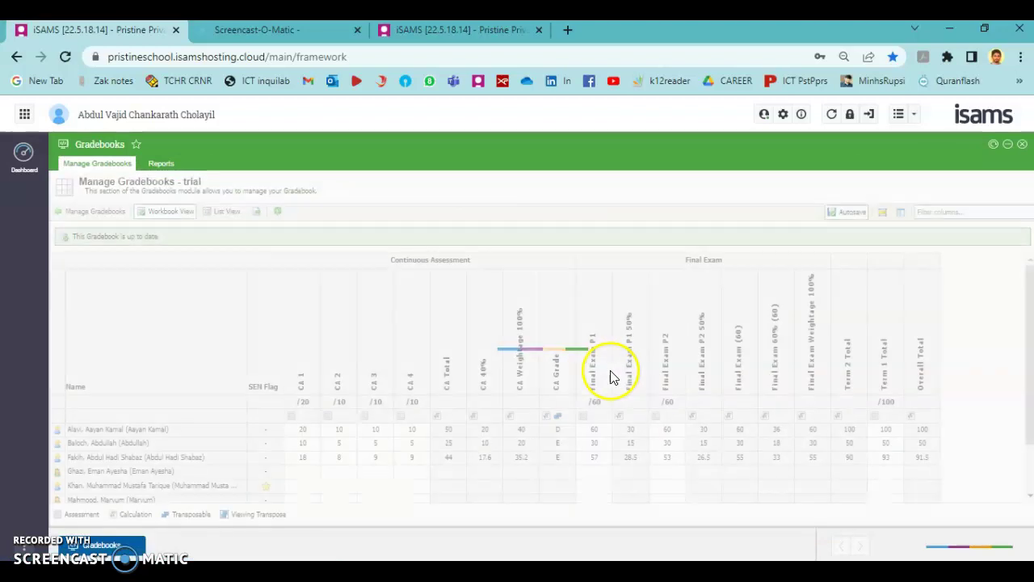
{"action": "left_click", "coordinate": [885, 431]}
{"action": "left_click", "coordinate": [923, 432]}
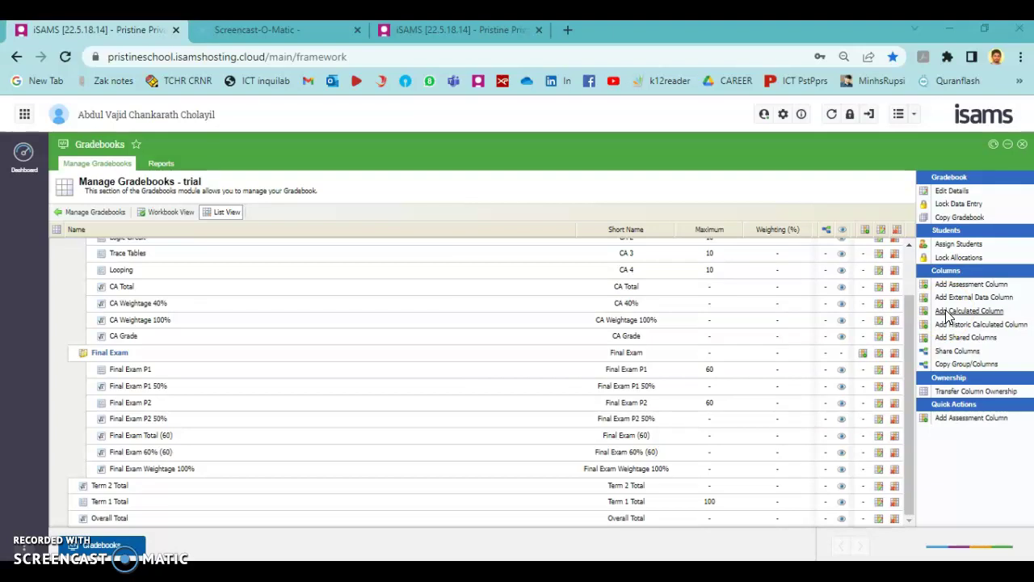
From List View, start a calculated column with Grade as name and short name, positioned under trial.
{"action": "left_click", "coordinate": [949, 313]}
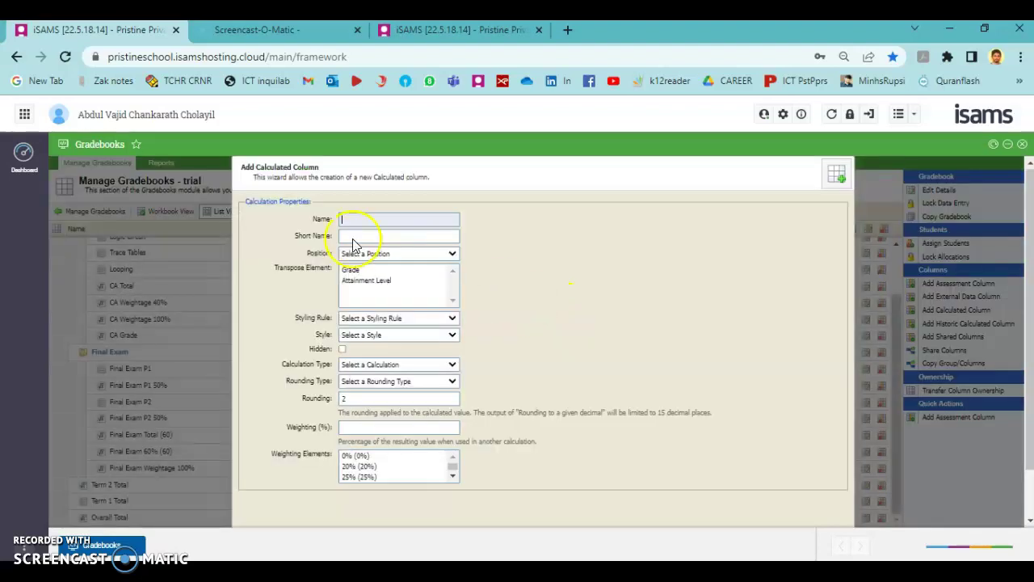
{"action": "left_click", "coordinate": [343, 221]}
{"action": "left_click", "coordinate": [402, 234]}
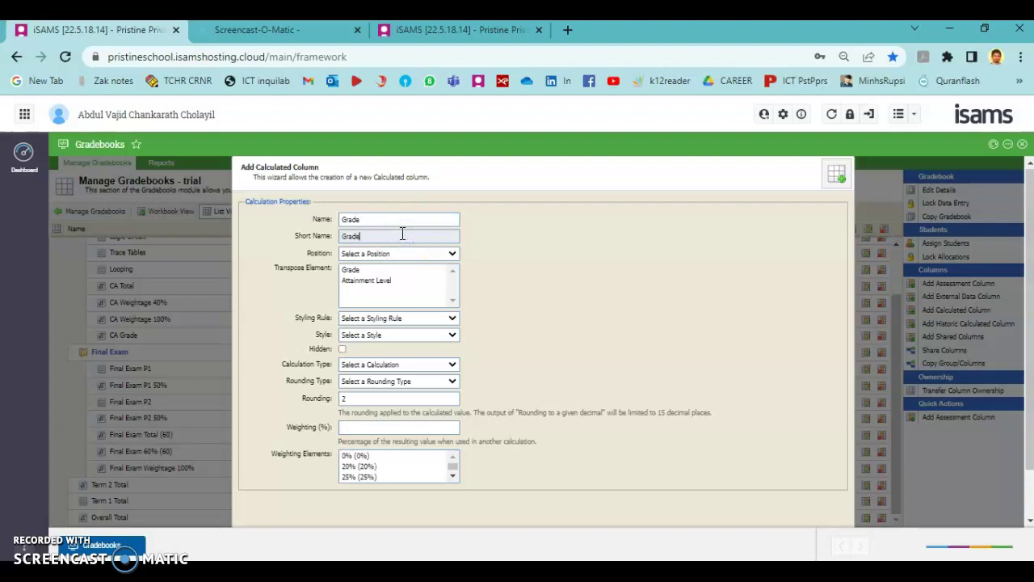
{"action": "left_click", "coordinate": [355, 255]}
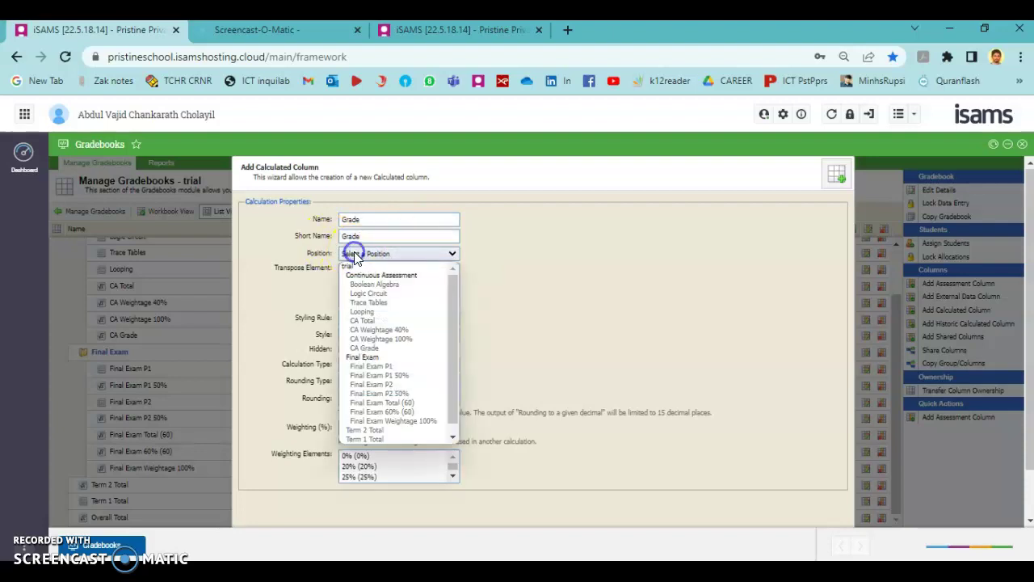
{"action": "left_click", "coordinate": [360, 267]}
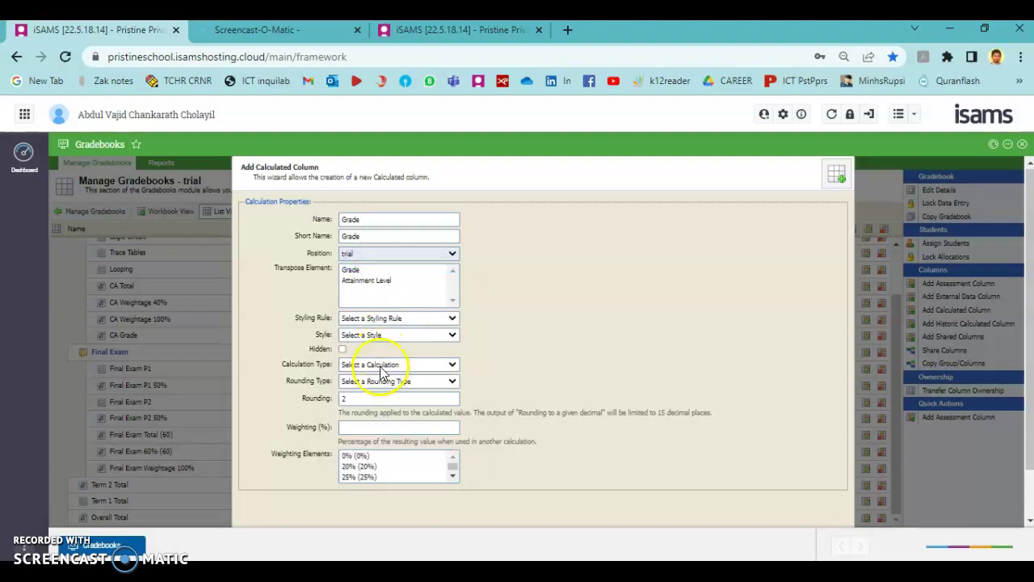
Give the column the Grade transpose element and the Formula Builder calculation type, rounding to a given decimal with a value of 0.
{"action": "left_click", "coordinate": [351, 270]}
{"action": "left_click", "coordinate": [379, 323]}
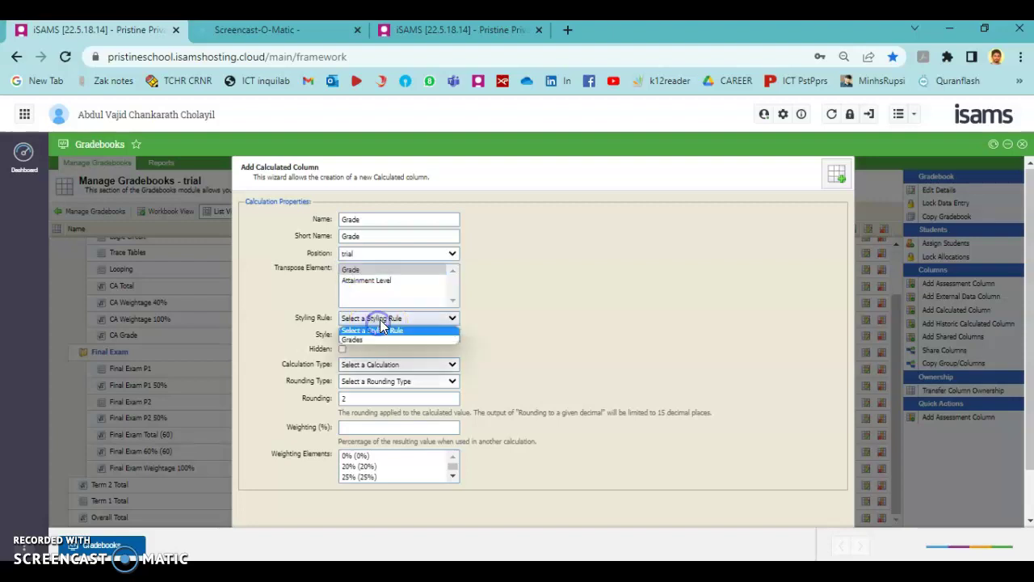
{"action": "left_click", "coordinate": [380, 319]}
{"action": "left_click", "coordinate": [368, 366]}
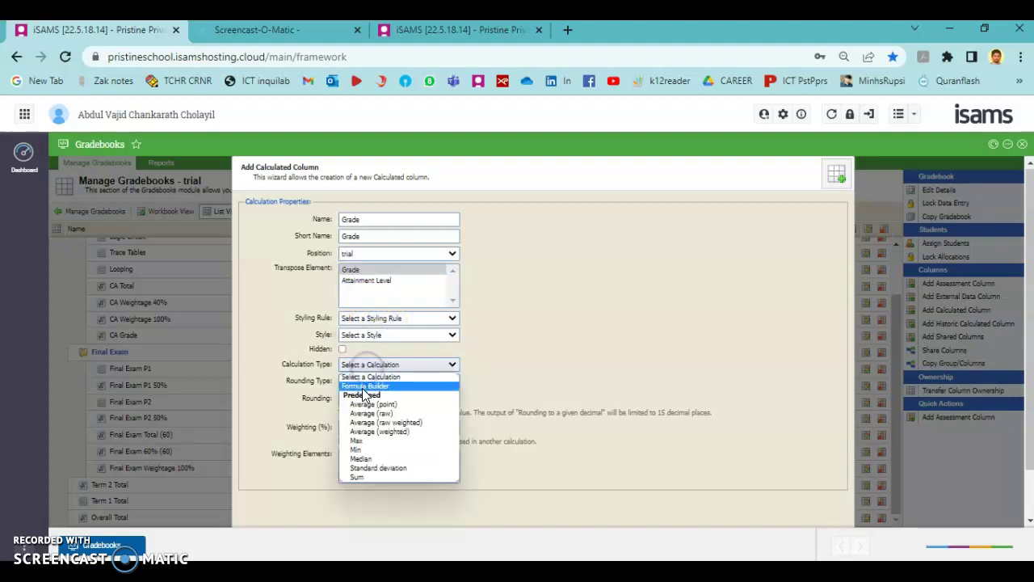
{"action": "left_click", "coordinate": [365, 387]}
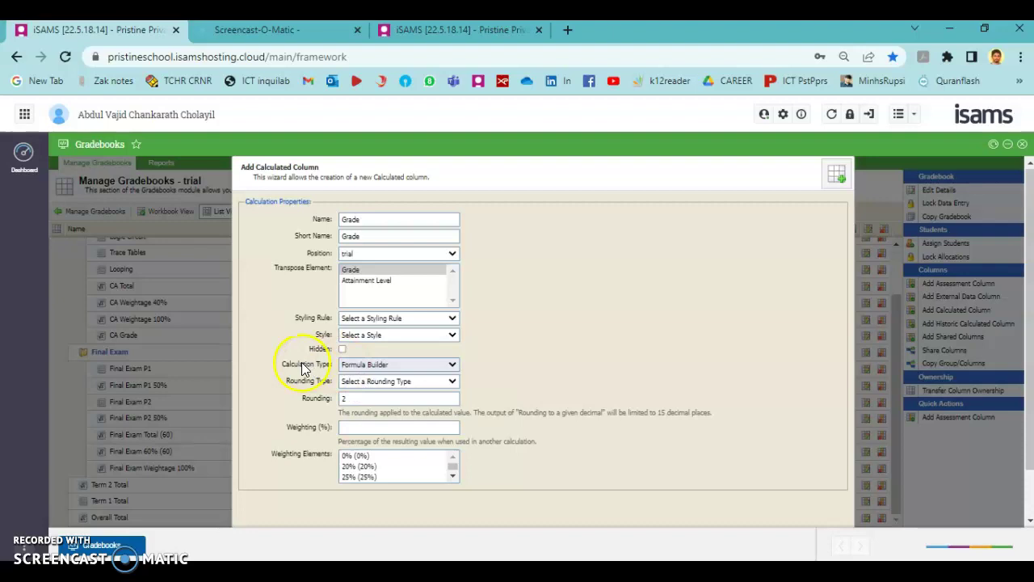
{"action": "left_click", "coordinate": [372, 381]}
{"action": "left_click", "coordinate": [372, 402]}
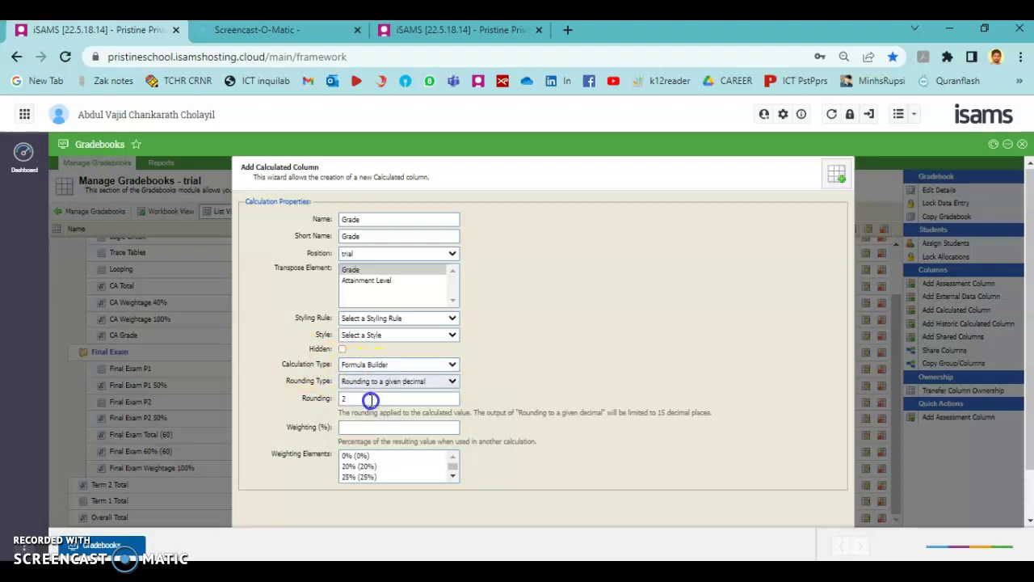
{"action": "left_click", "coordinate": [344, 397]}
{"action": "scroll", "coordinate": [640, 507], "scroll_direction": "down", "scroll_amount": 2}
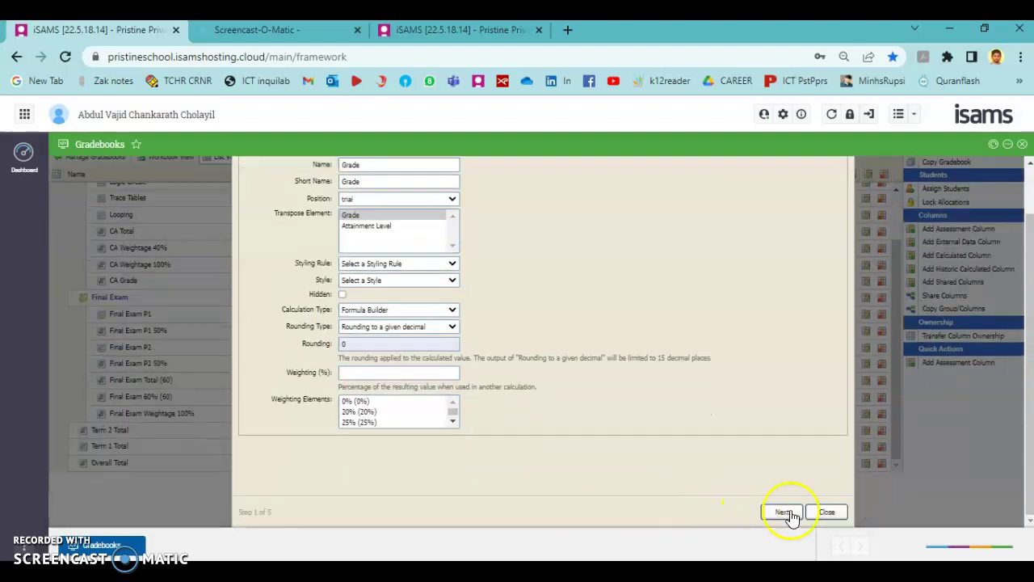
Build the Grade formula from the Overall Total column as [ID3170], verify it and complete the column.
{"action": "left_click", "coordinate": [785, 512]}
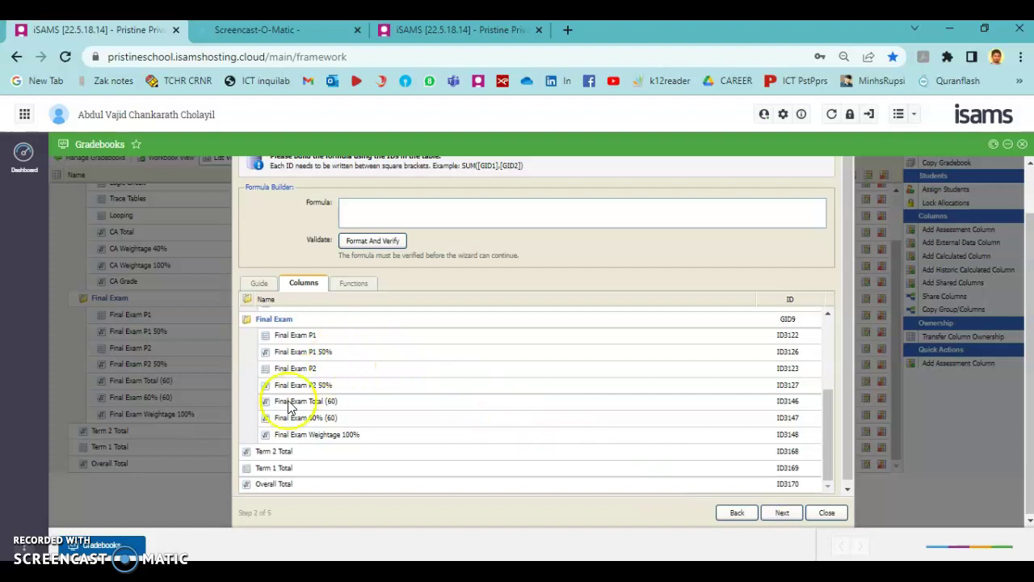
{"action": "double_click", "coordinate": [274, 485]}
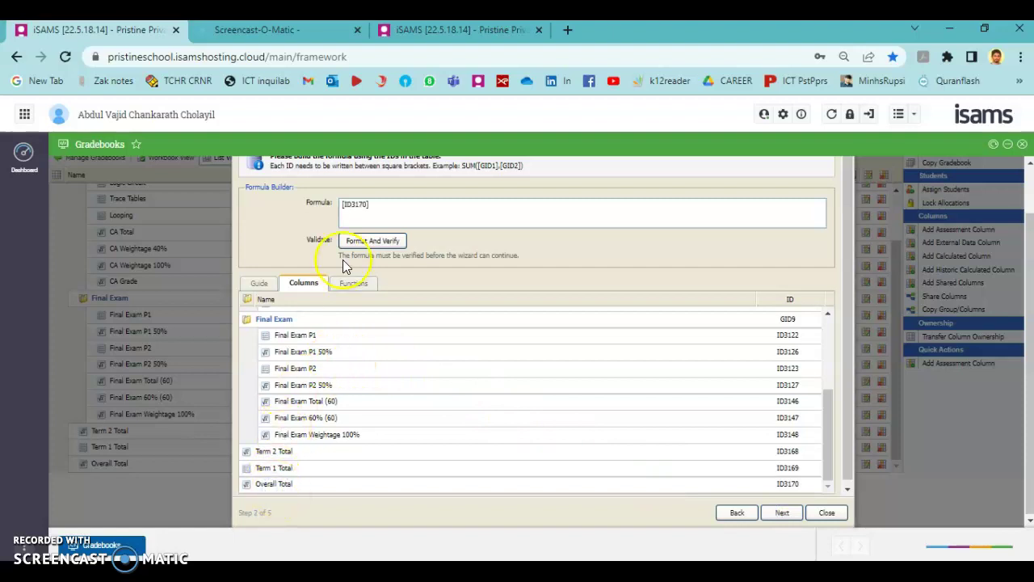
{"action": "left_click", "coordinate": [360, 246]}
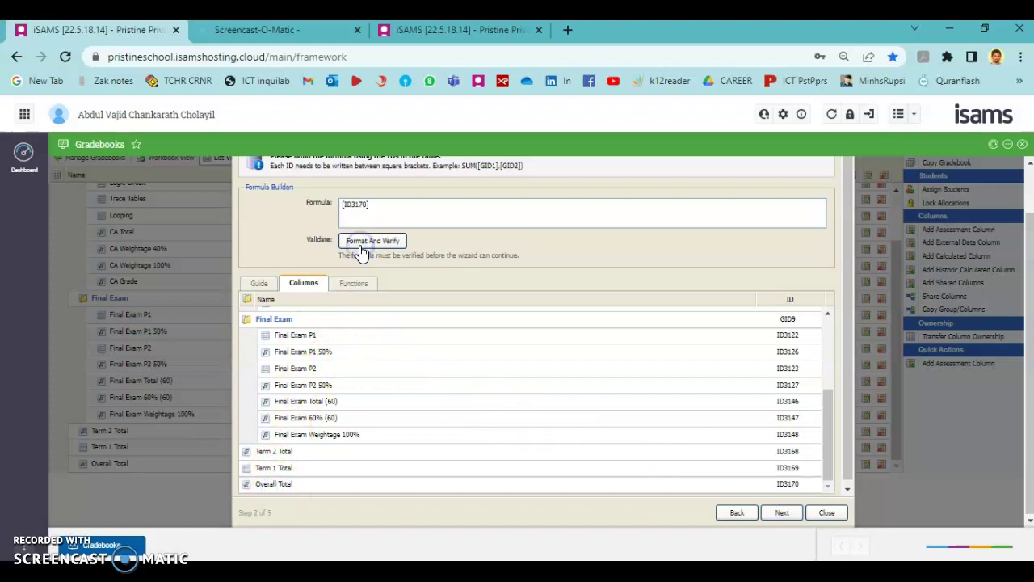
{"action": "left_click", "coordinate": [787, 513]}
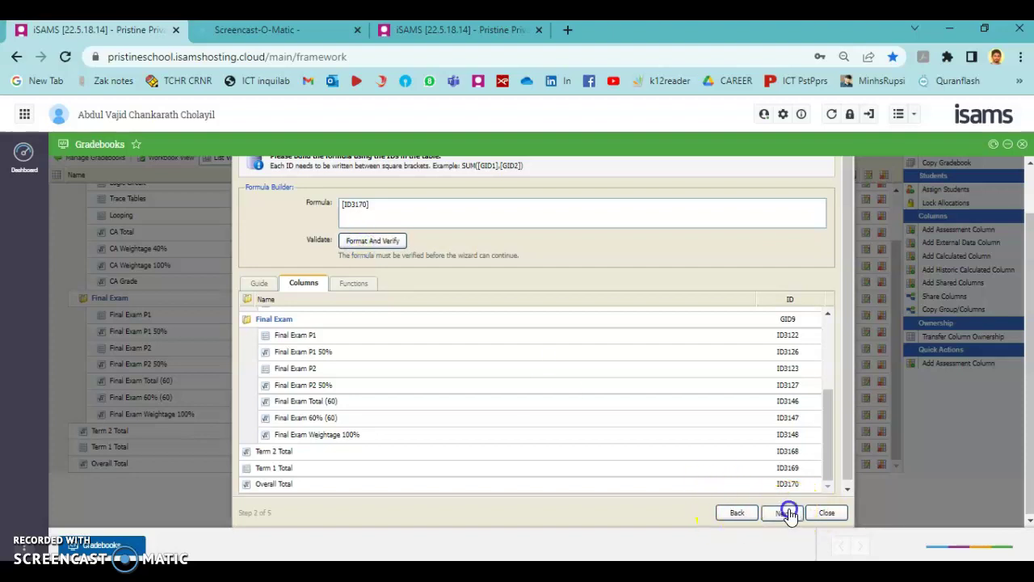
{"action": "left_click", "coordinate": [787, 514]}
{"action": "left_click", "coordinate": [787, 514]}
{"action": "left_click", "coordinate": [832, 515]}
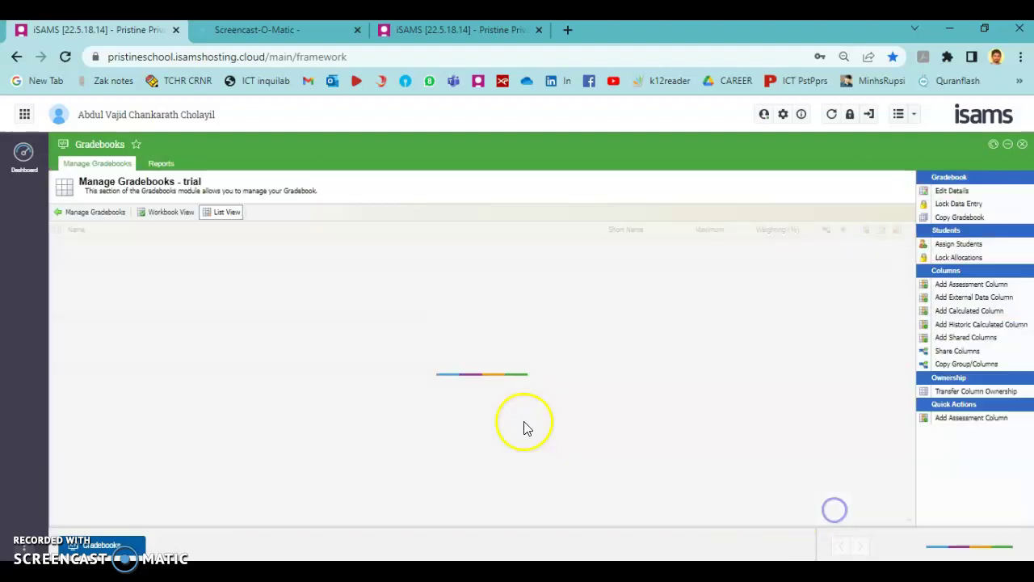
In Workbook View, show the values of the new Grade column as Grade.
{"action": "left_click", "coordinate": [170, 212]}
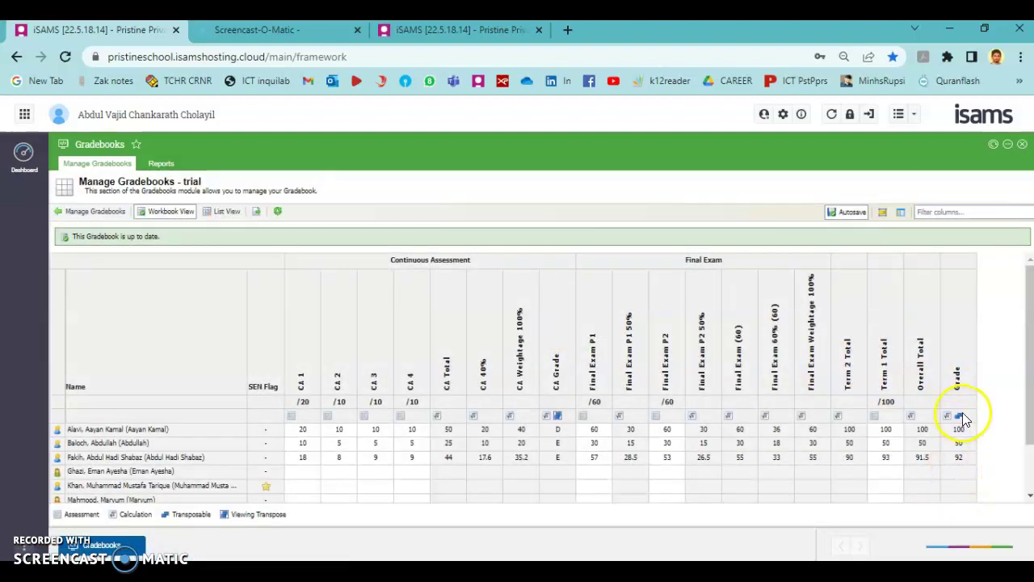
{"action": "left_click", "coordinate": [961, 415]}
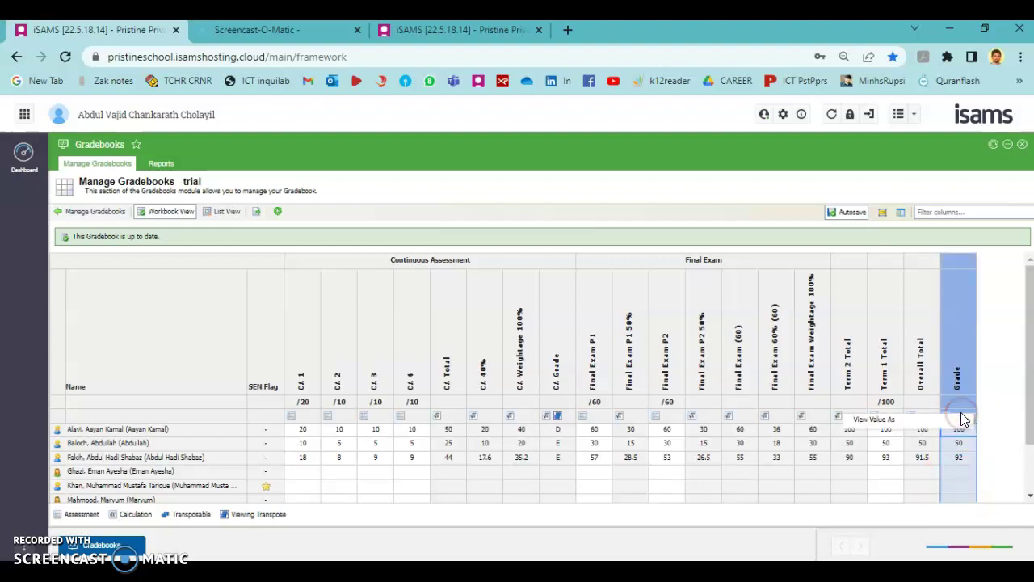
{"action": "mouse_move", "coordinate": [967, 431]}
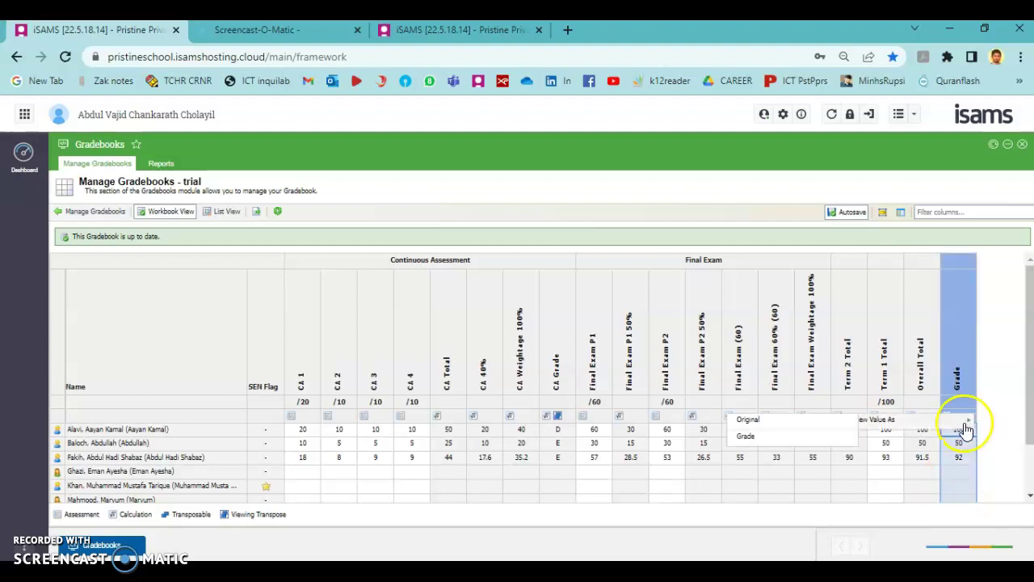
{"action": "left_click", "coordinate": [776, 444]}
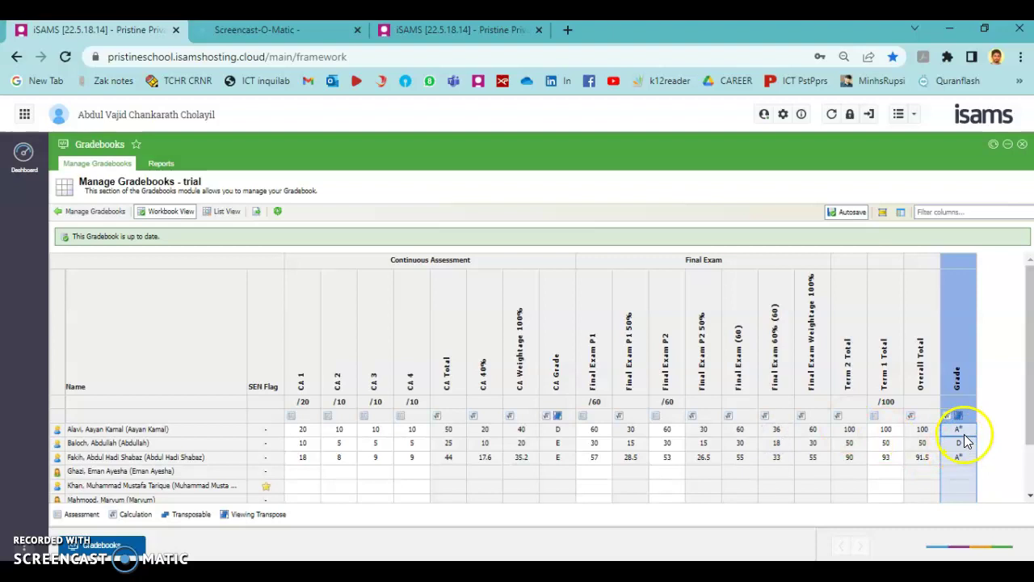
From List View, start a calculated column with Attainment Level as name and short name, positioned under trial.
{"action": "left_click", "coordinate": [229, 212]}
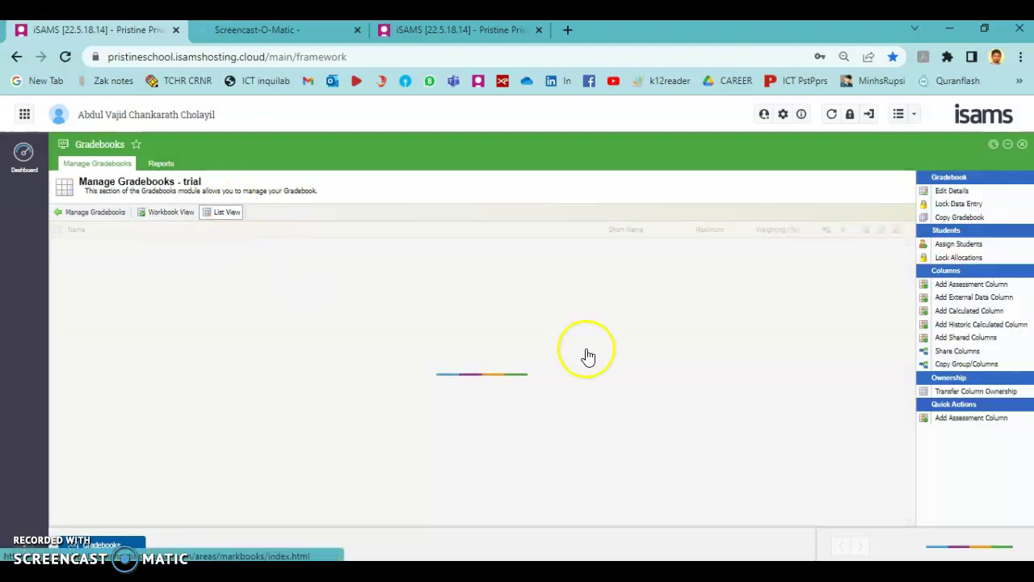
{"action": "left_click", "coordinate": [970, 312]}
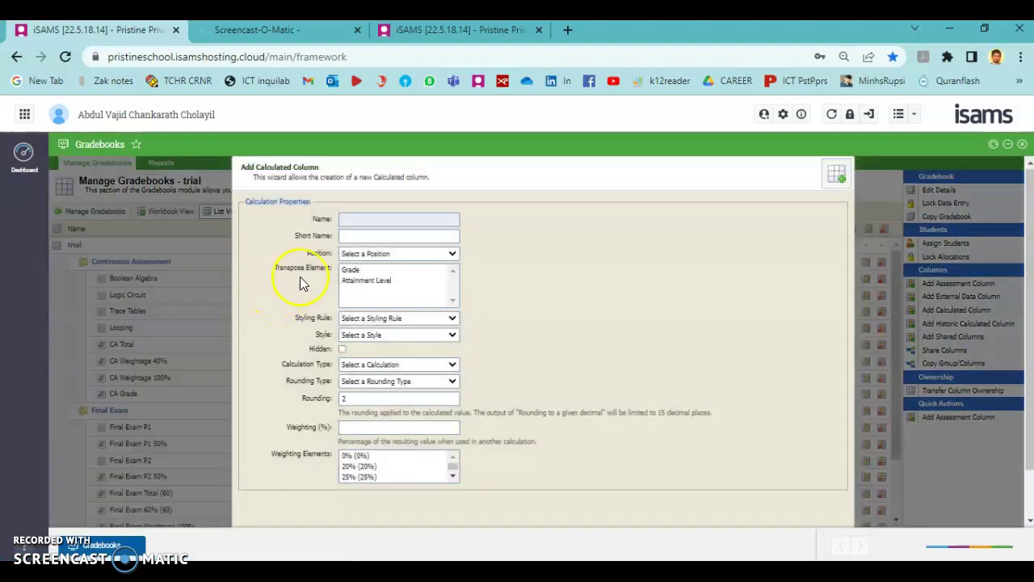
{"action": "type", "text": "Attainment LevelA"}
{"action": "key", "text": "BackSpace"}
{"action": "key", "text": "ctrl+a"}
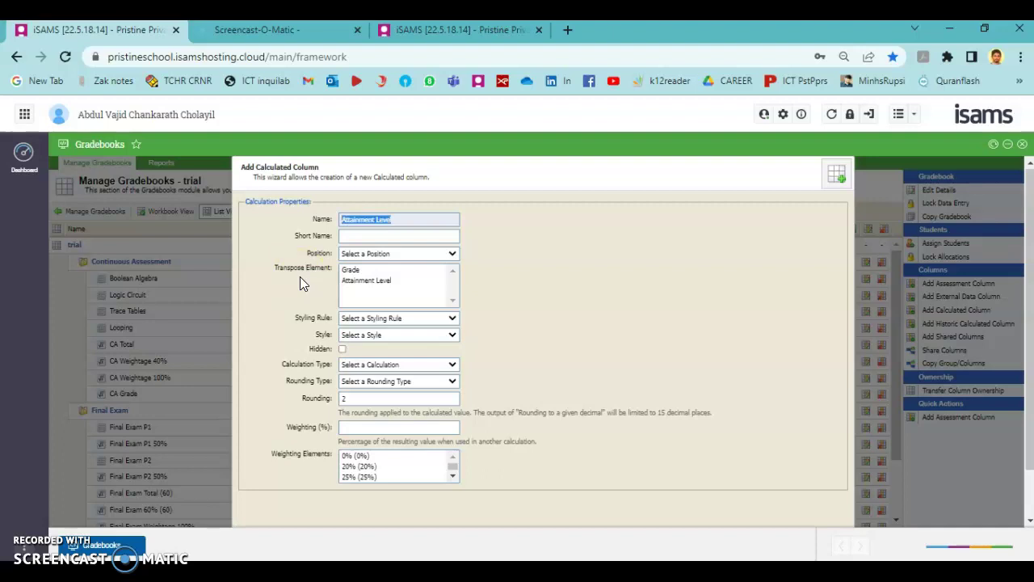
{"action": "key", "text": "ctrl+c"}
{"action": "left_click", "coordinate": [381, 234]}
{"action": "key", "text": "ctrl+v"}
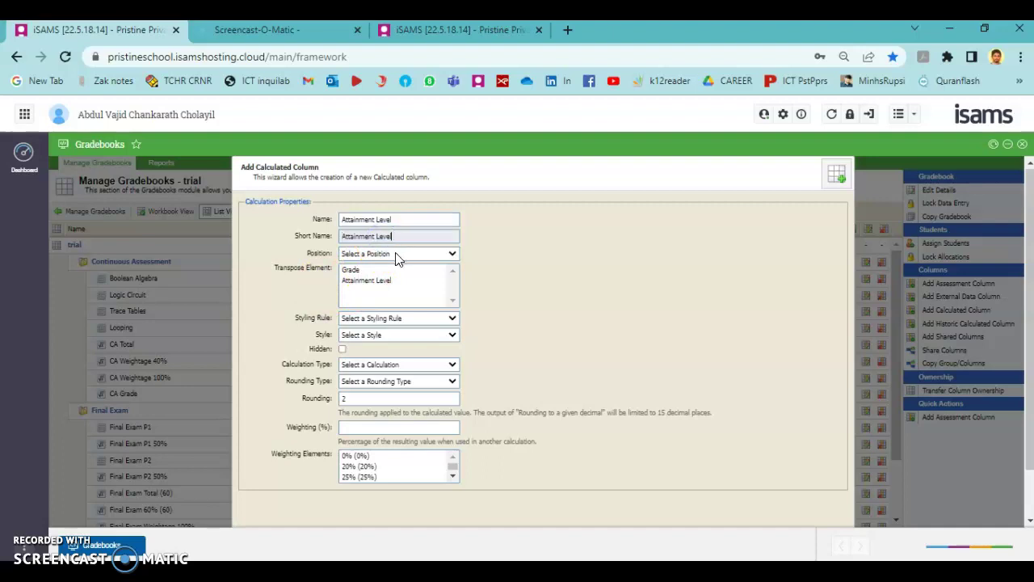
{"action": "left_click", "coordinate": [396, 256]}
{"action": "left_click", "coordinate": [372, 265]}
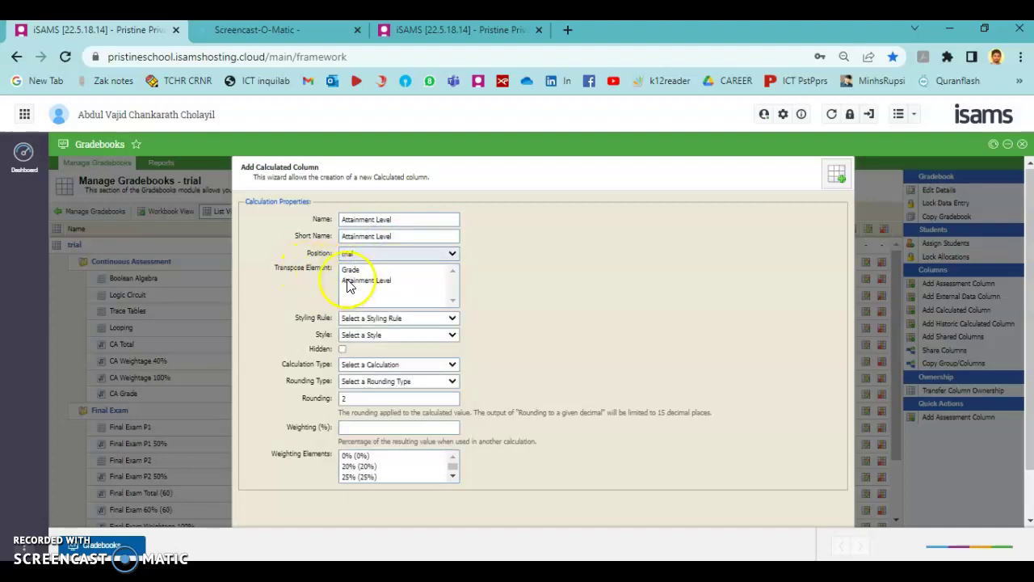
Give the column the Attainment Level transpose element and the Formula Builder calculation type, rounding to a given decimal with a value of 0.
{"action": "left_click", "coordinate": [349, 282]}
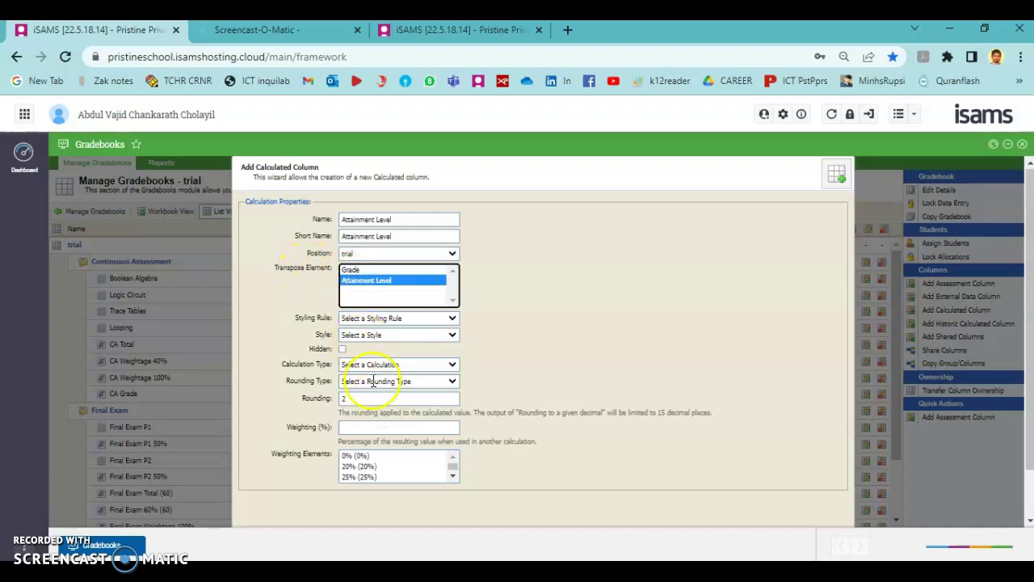
{"action": "left_click", "coordinate": [369, 365]}
{"action": "left_click", "coordinate": [363, 388]}
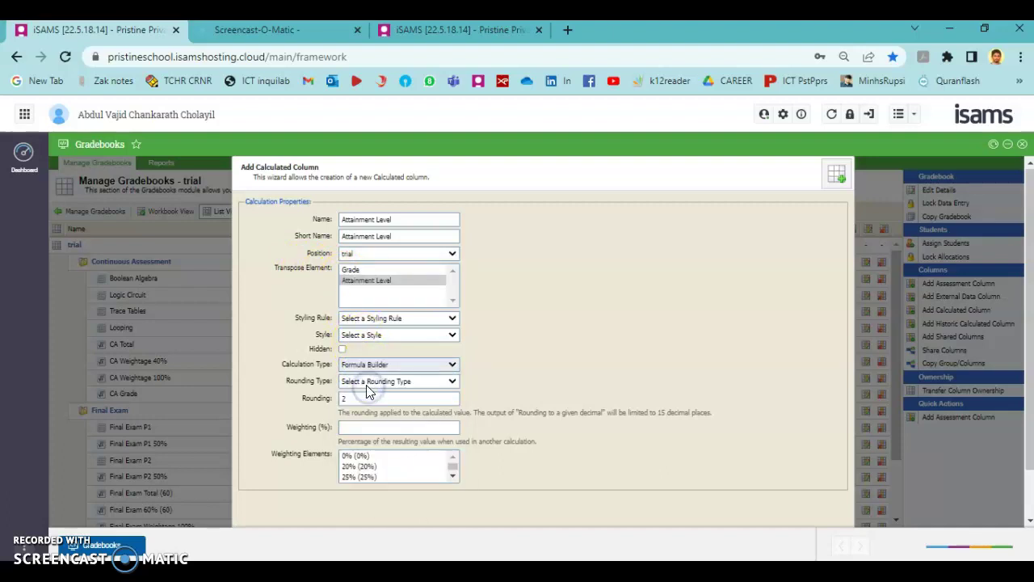
{"action": "left_click", "coordinate": [367, 387]}
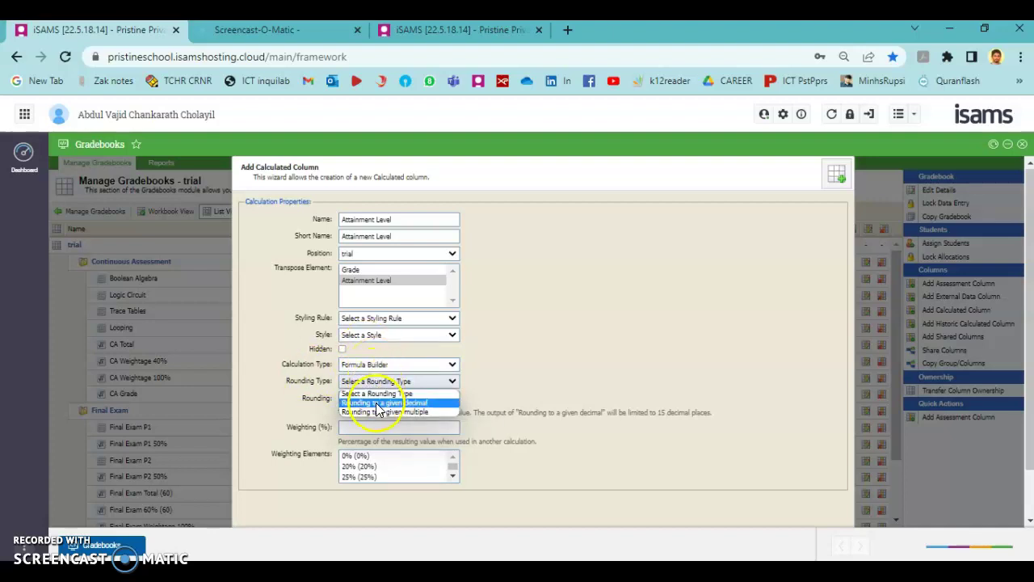
{"action": "left_click", "coordinate": [380, 402]}
{"action": "left_click", "coordinate": [318, 396]}
{"action": "scroll", "coordinate": [708, 489], "scroll_direction": "down", "scroll_amount": 1}
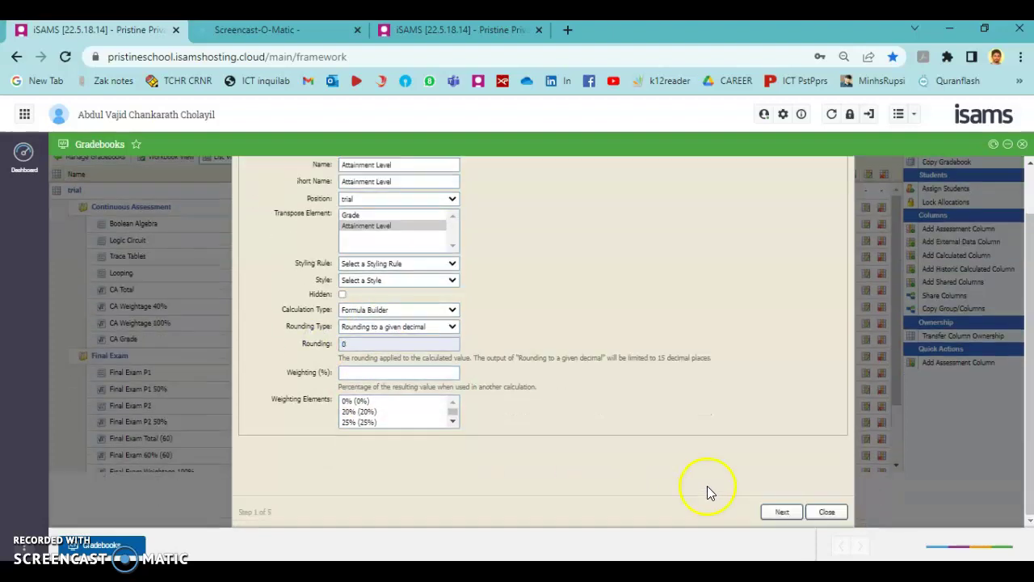
{"action": "left_click", "coordinate": [782, 511]}
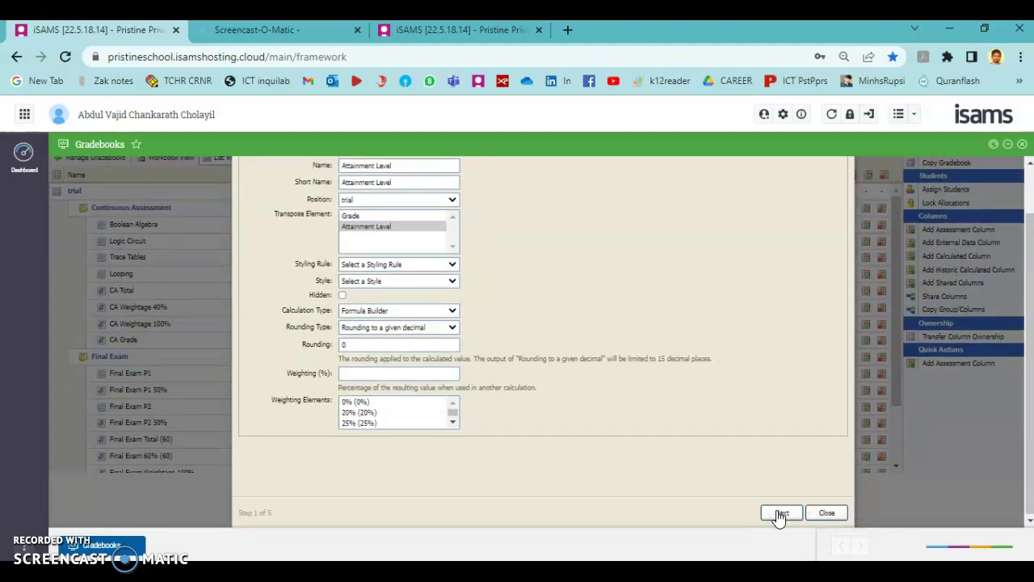
{"action": "left_click", "coordinate": [780, 514]}
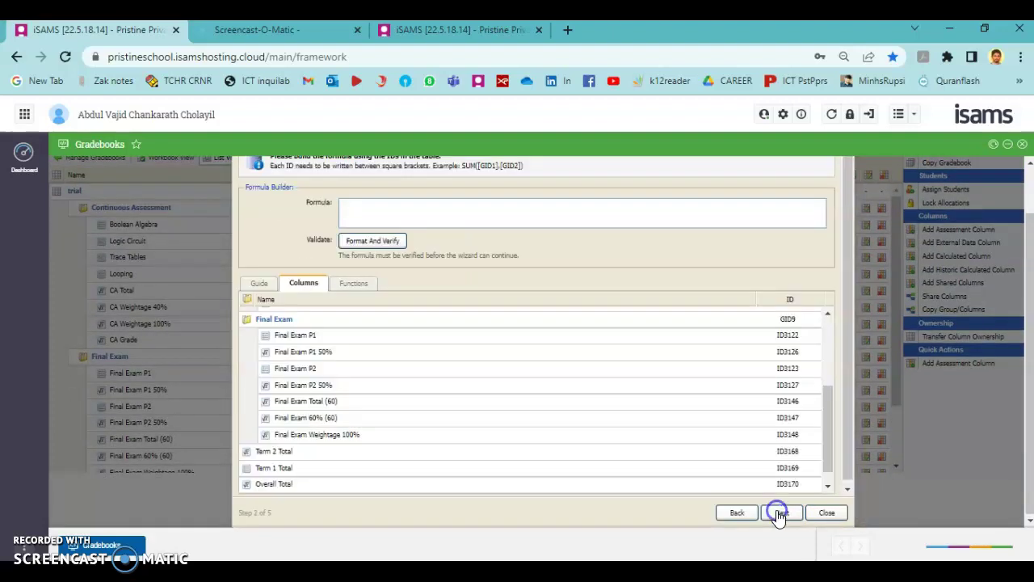
Build the Attainment Level formula from the Overall Total column as [ID3170], verify it and complete the column.
{"action": "scroll", "coordinate": [283, 483], "scroll_direction": "down", "scroll_amount": 1}
{"action": "double_click", "coordinate": [275, 467]}
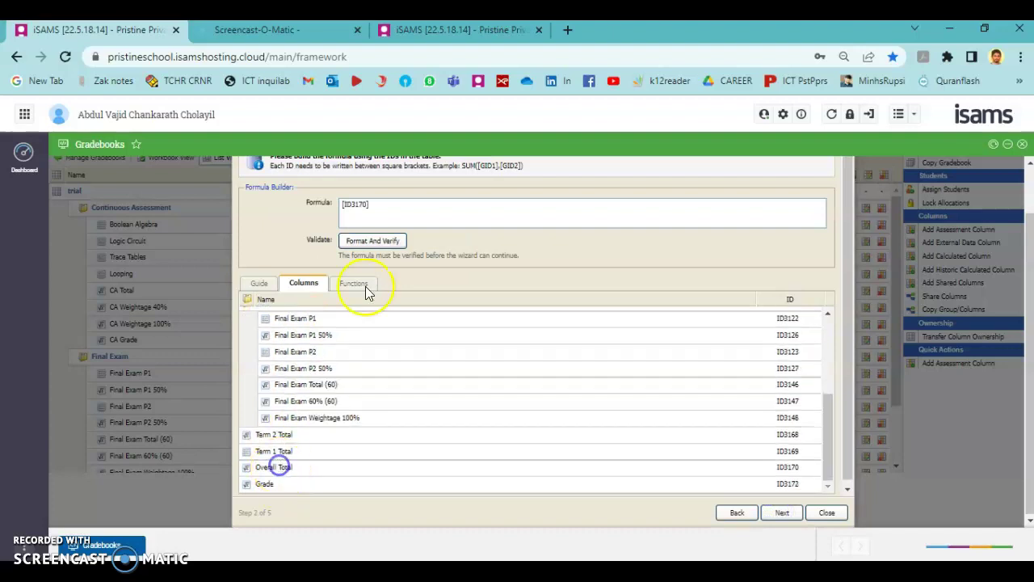
{"action": "left_click", "coordinate": [377, 245]}
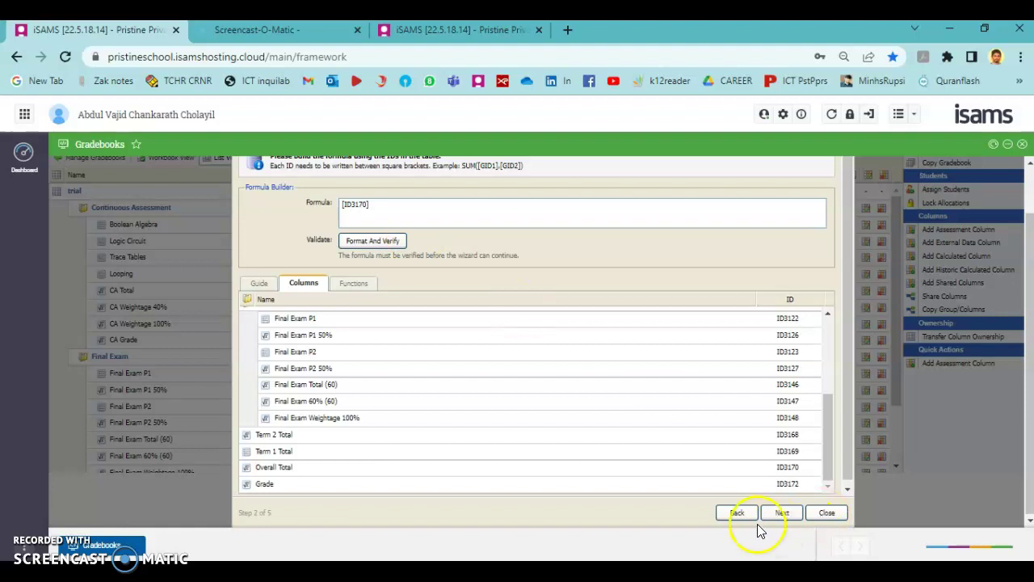
{"action": "left_click", "coordinate": [780, 513]}
{"action": "left_click", "coordinate": [780, 513]}
{"action": "left_click", "coordinate": [780, 513]}
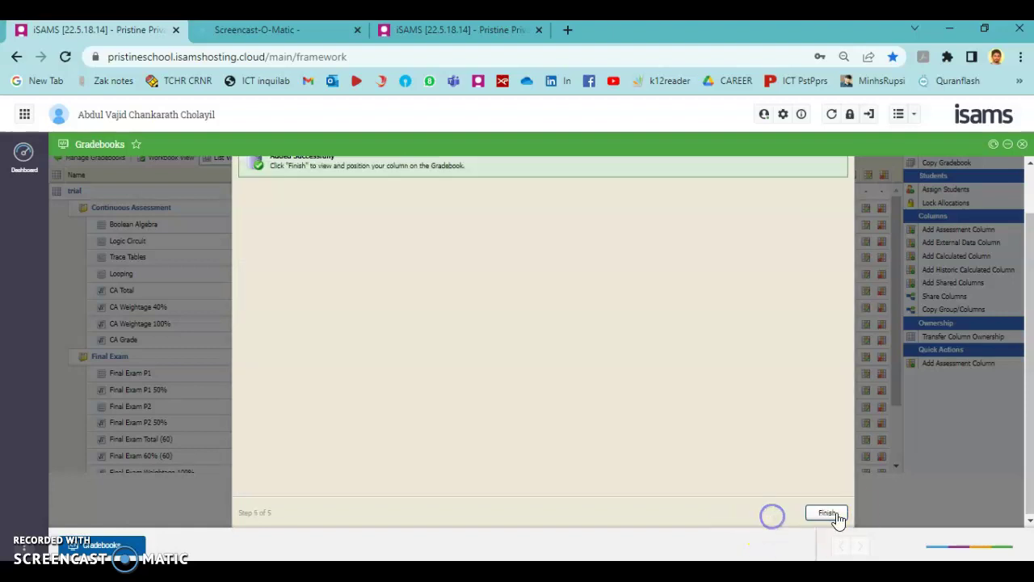
{"action": "left_click", "coordinate": [837, 514]}
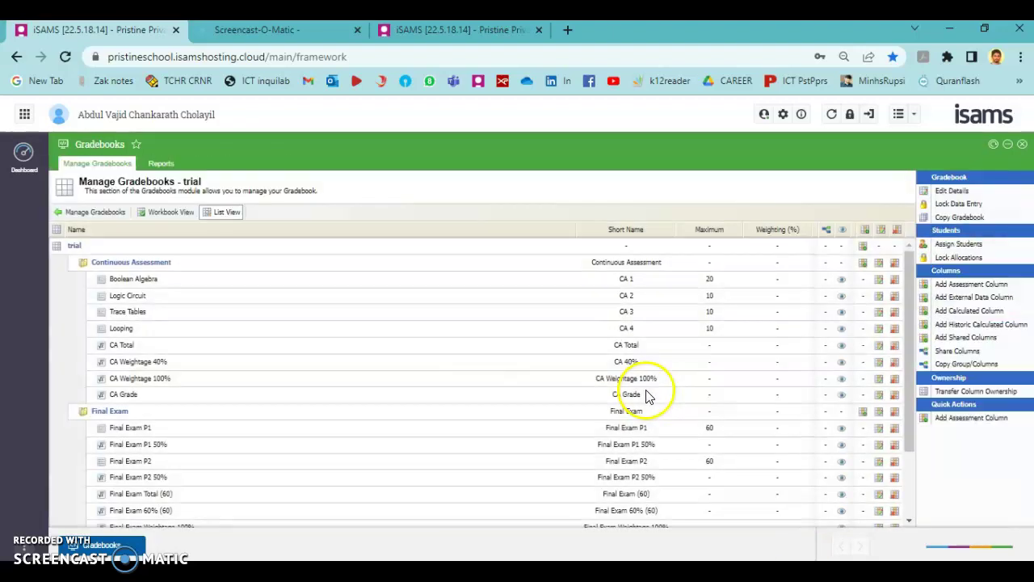
In Workbook View, show the values of the new Attainment Level column as Attainment Level.
{"action": "scroll", "coordinate": [454, 391], "scroll_direction": "down", "scroll_amount": 2}
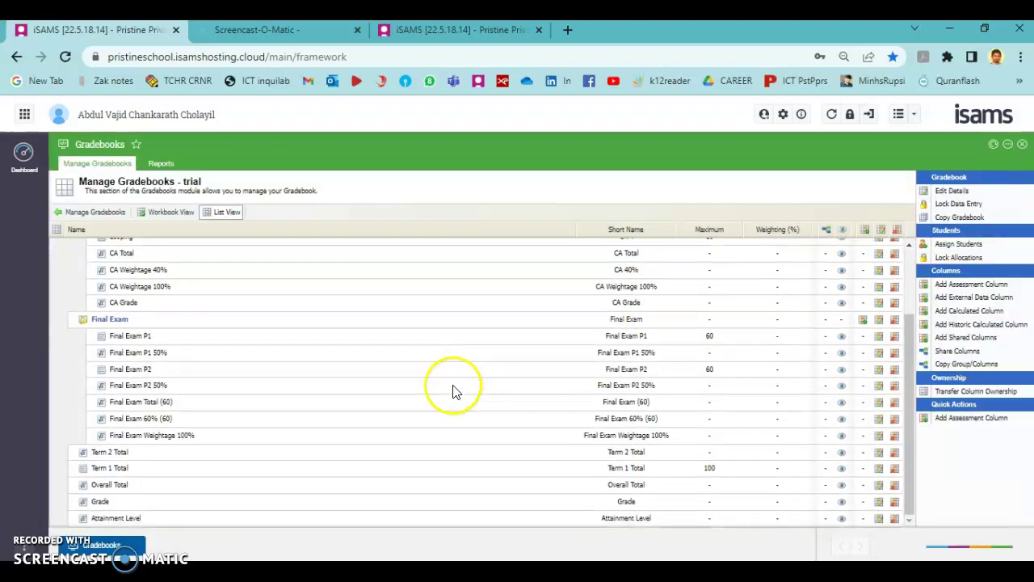
{"action": "left_click", "coordinate": [155, 212]}
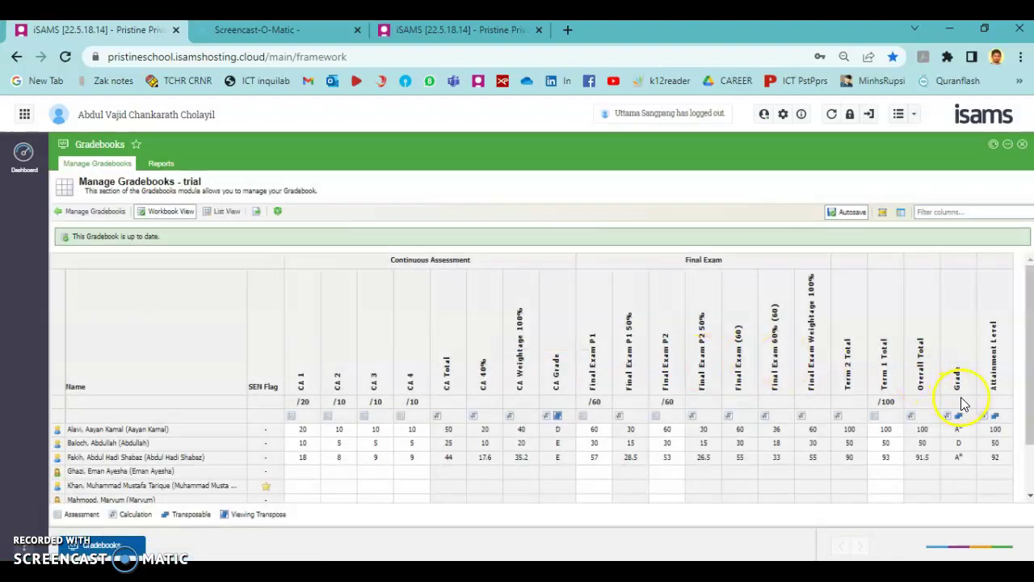
{"action": "right_click", "coordinate": [995, 420]}
{"action": "left_click", "coordinate": [997, 417]}
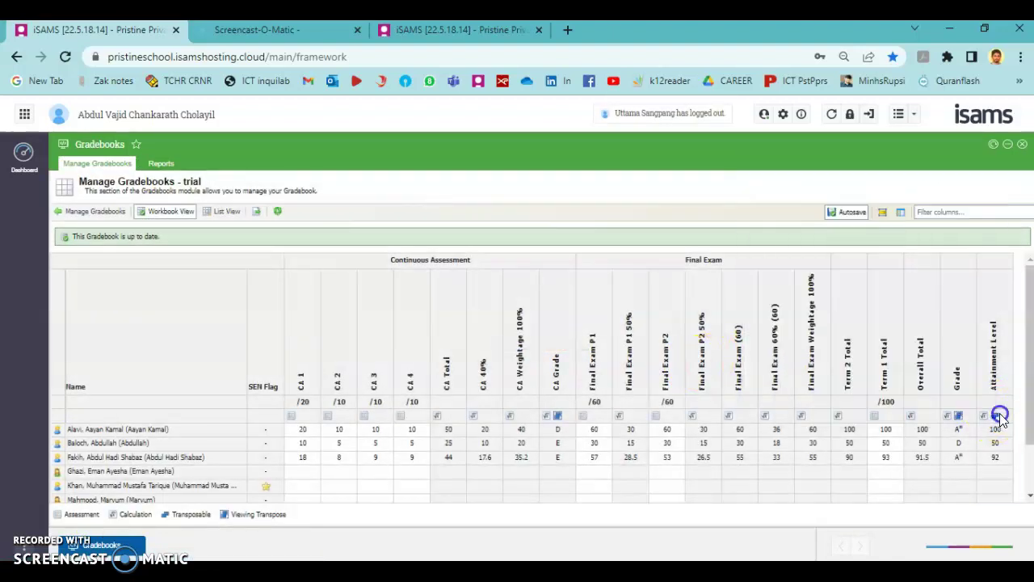
{"action": "left_click", "coordinate": [998, 417]}
{"action": "mouse_move", "coordinate": [889, 422]}
{"action": "left_click", "coordinate": [816, 438]}
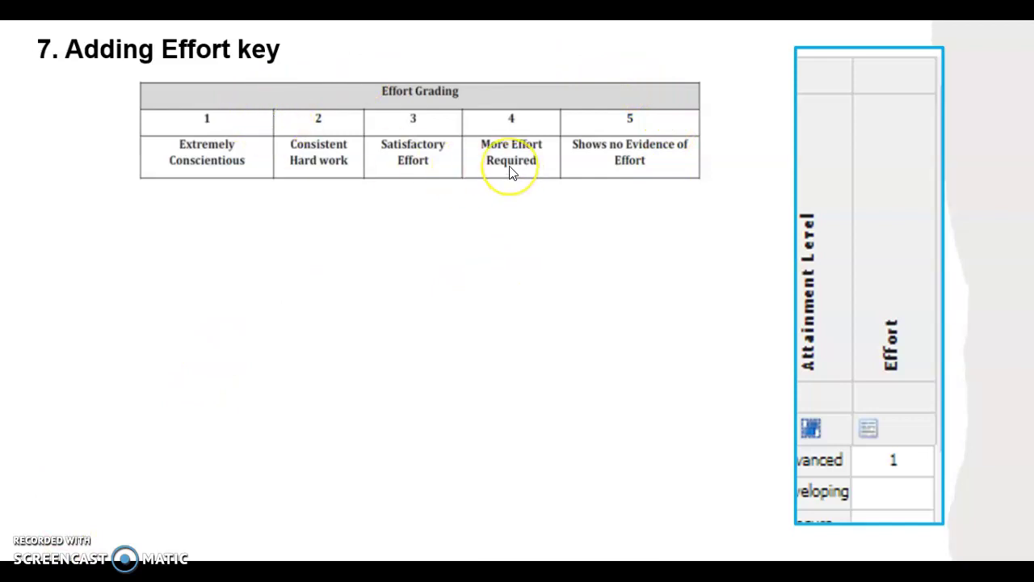
Review the Effort Grading key on the presentation slide and return to the gradebook in the browser.
{"action": "key", "text": "alt+Tab"}
{"action": "key", "text": "alt+Tab"}
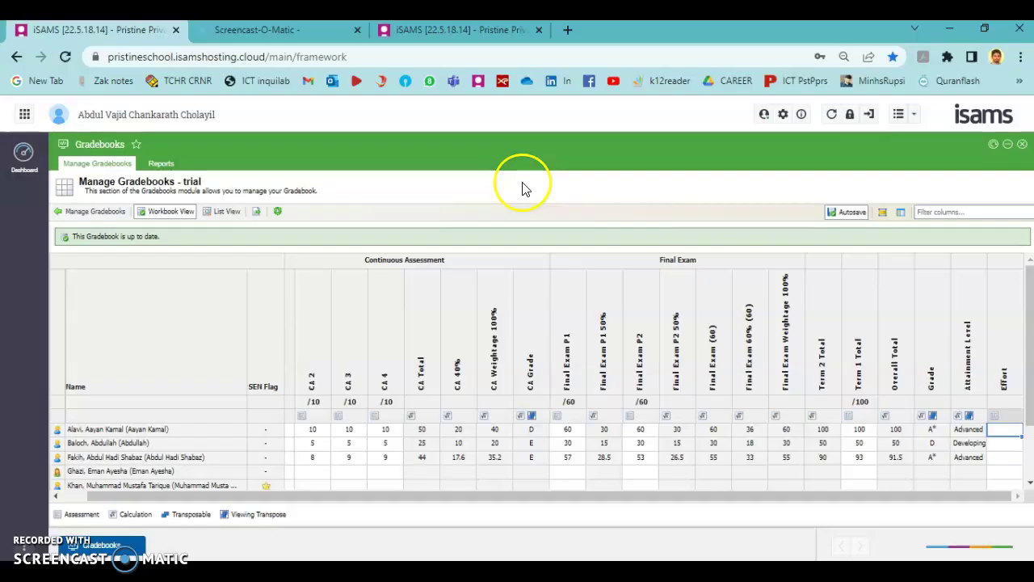
{"action": "key", "text": "alt+Tab"}
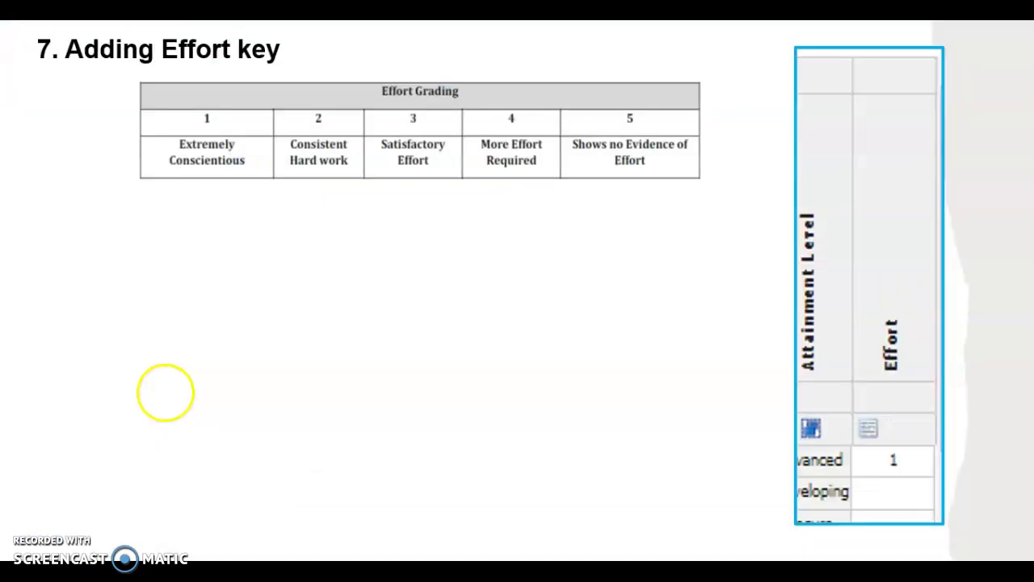
{"action": "key", "text": "alt+Tab"}
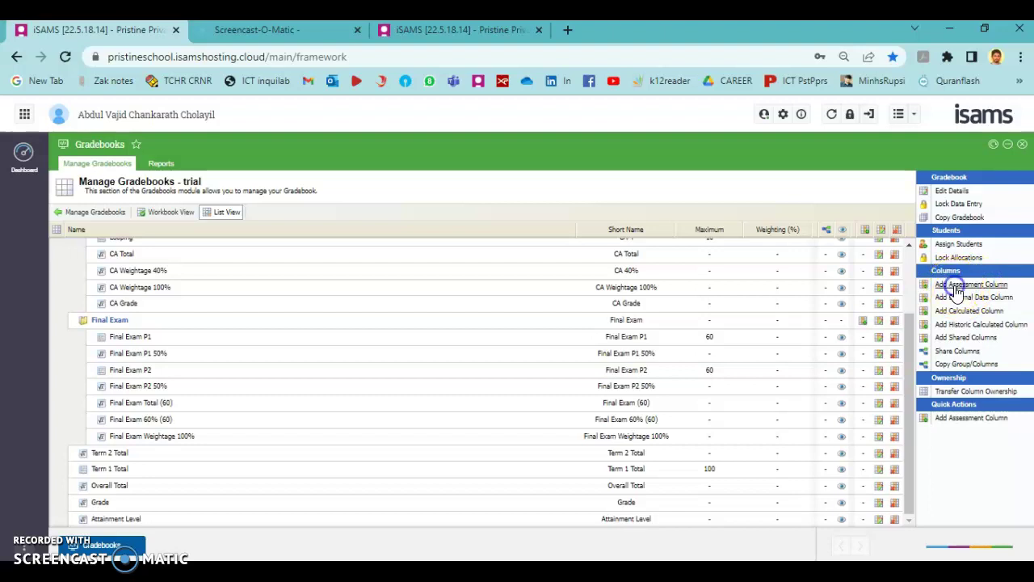
Start a Manual assessment column with Effort as name and short name, positioned under trial.
{"action": "left_click", "coordinate": [965, 286]}
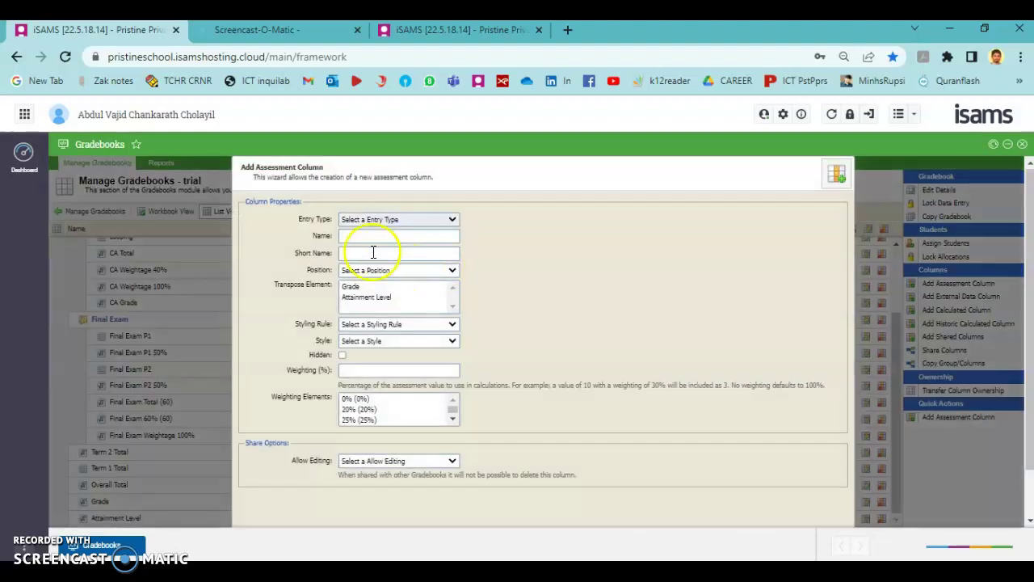
{"action": "left_click", "coordinate": [363, 219]}
{"action": "left_click", "coordinate": [364, 231]}
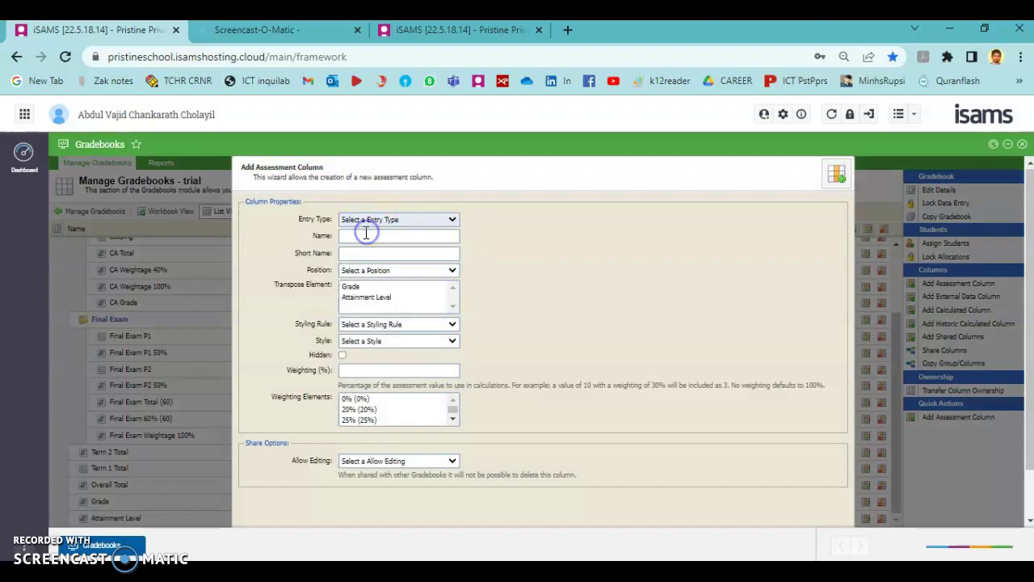
{"action": "left_click", "coordinate": [366, 233]}
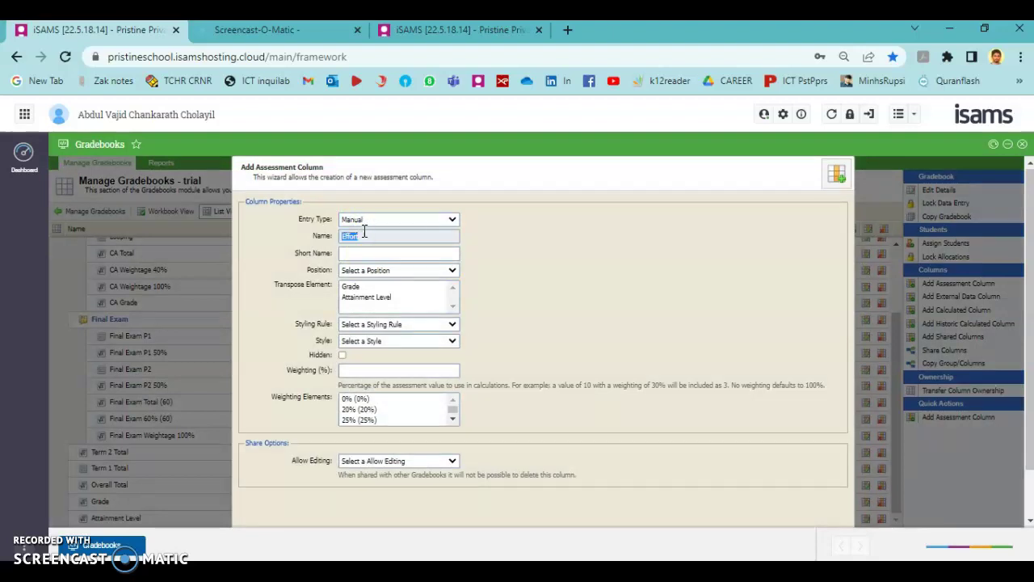
{"action": "left_click", "coordinate": [358, 252]}
{"action": "type", "text": "Effort"}
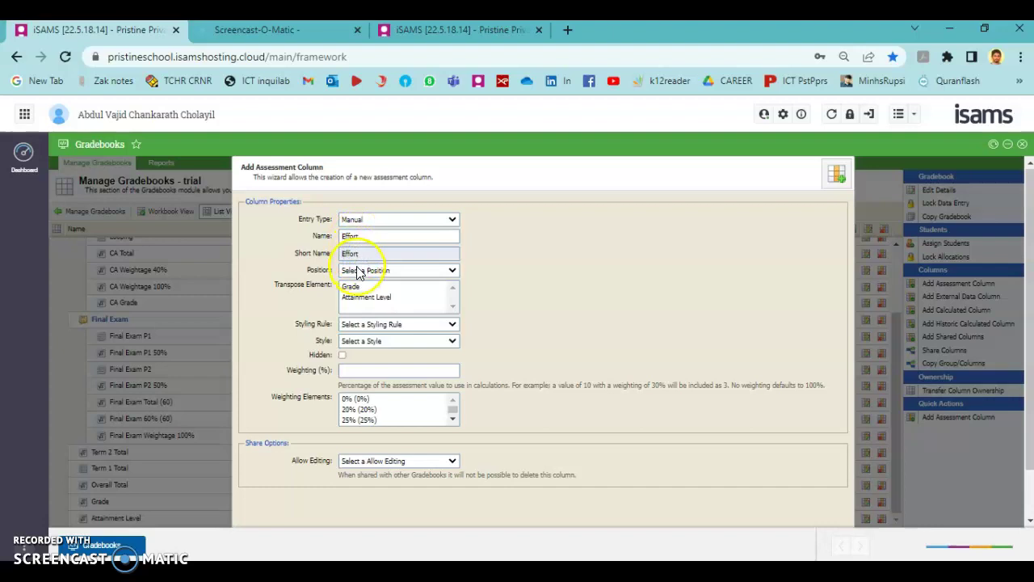
{"action": "left_click", "coordinate": [360, 273]}
{"action": "left_click", "coordinate": [358, 283]}
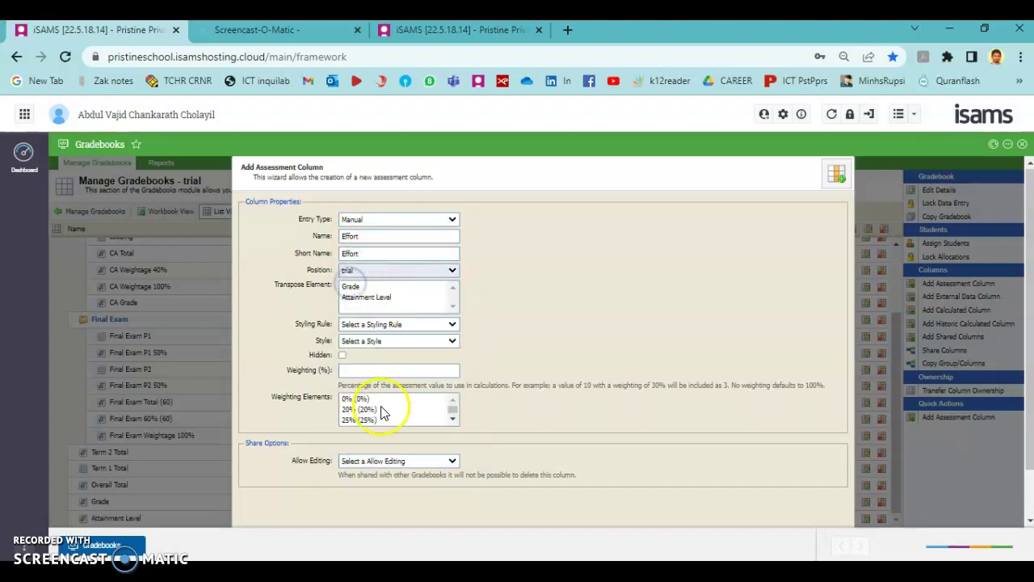
Set the Effort column's editing option to Shared as Read Only and complete the column.
{"action": "left_click", "coordinate": [395, 461]}
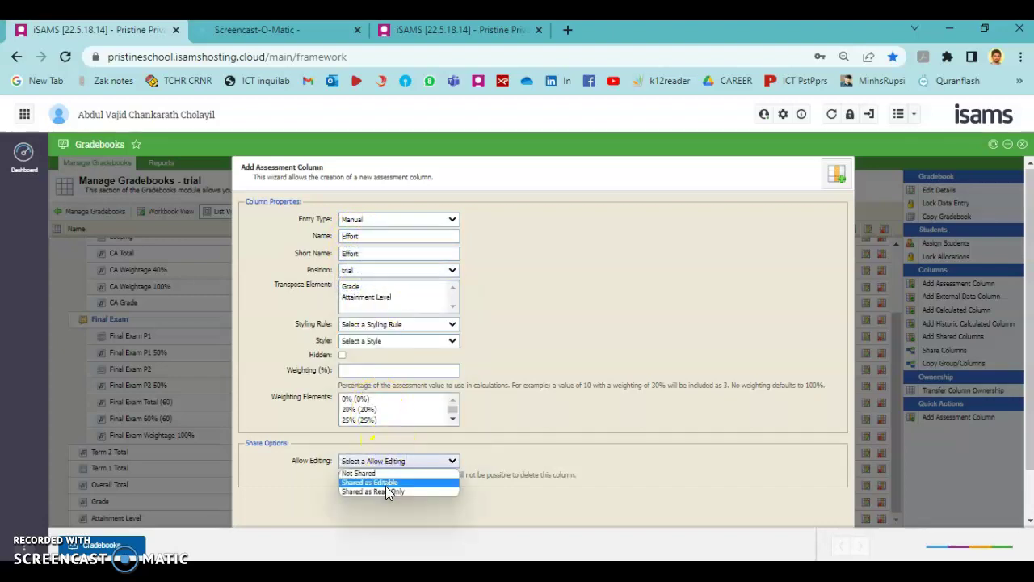
{"action": "left_click", "coordinate": [386, 489]}
{"action": "scroll", "coordinate": [526, 463], "scroll_direction": "down", "scroll_amount": 1}
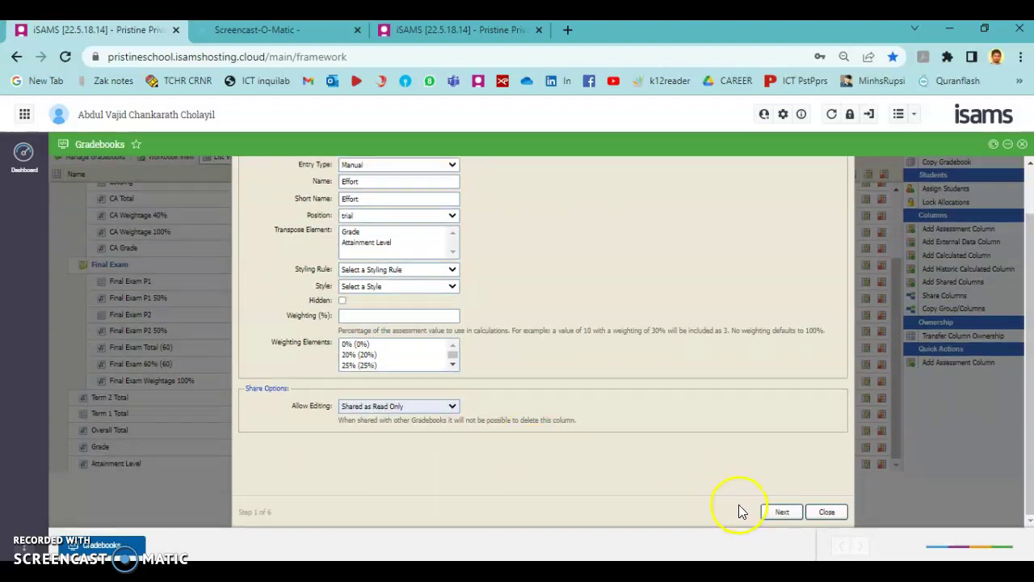
{"action": "left_click", "coordinate": [779, 512]}
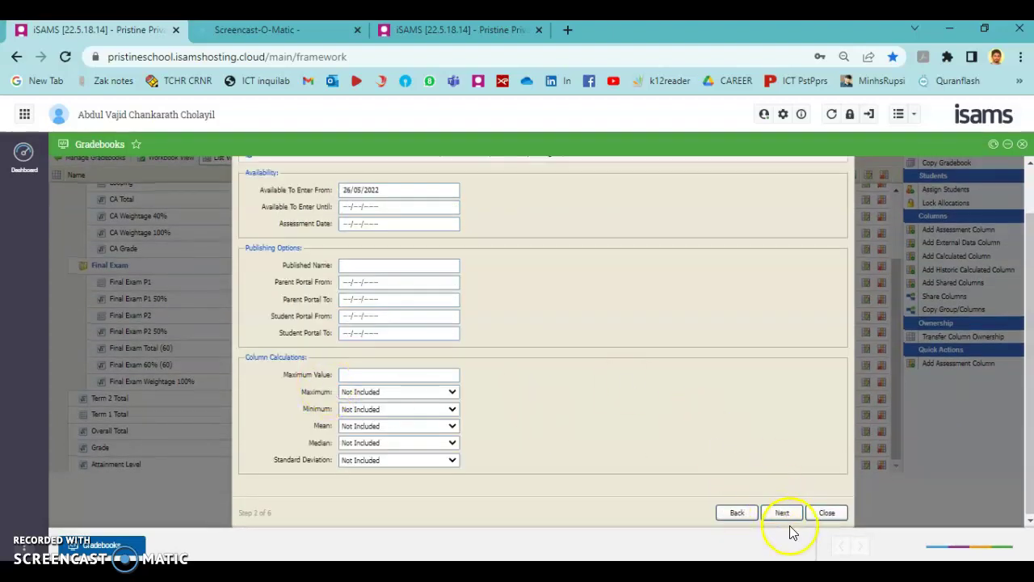
{"action": "left_click", "coordinate": [783, 517]}
{"action": "left_click", "coordinate": [781, 515]}
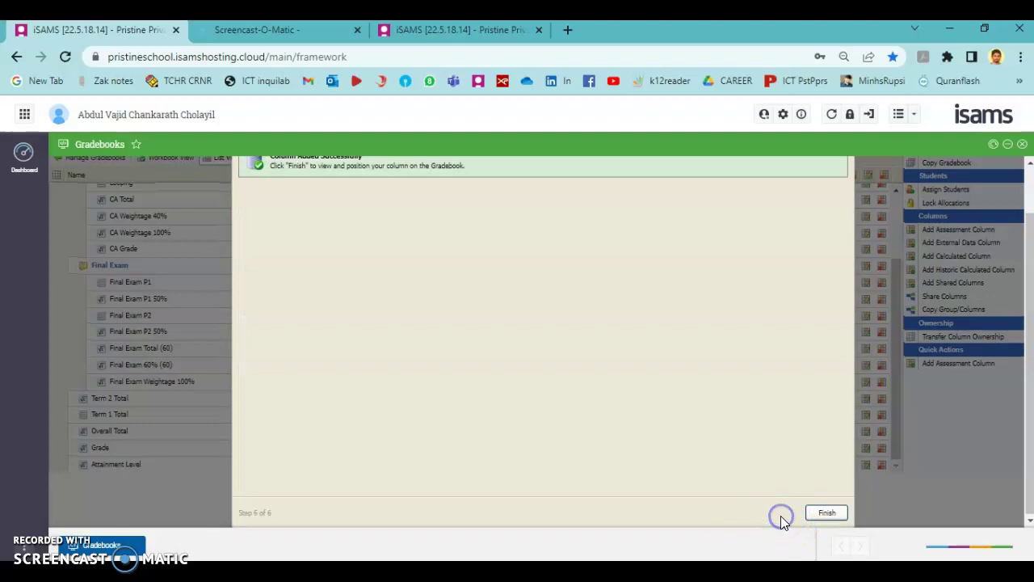
{"action": "left_click", "coordinate": [826, 513]}
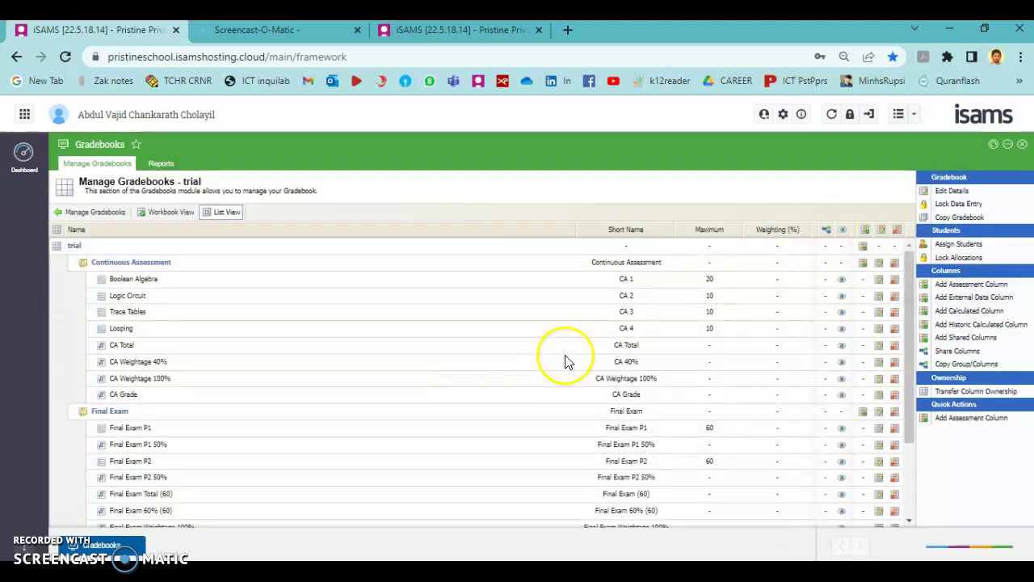
Examine the new Effort column in Workbook View and compare it with the Effort Grading key on the presentation slide.
{"action": "scroll", "coordinate": [569, 362], "scroll_direction": "down", "scroll_amount": 3}
{"action": "left_click", "coordinate": [162, 212]}
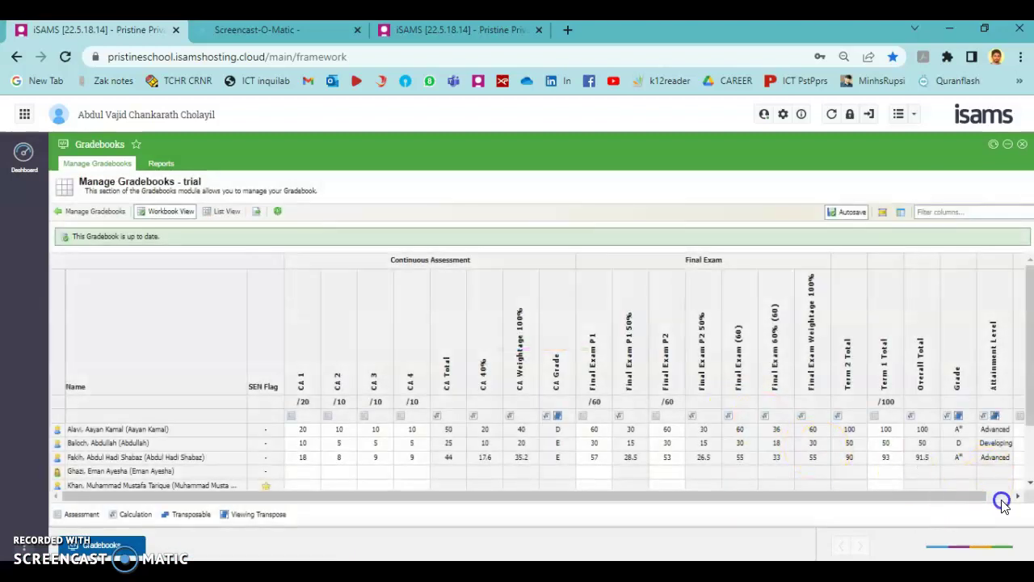
{"action": "left_click", "coordinate": [1005, 497]}
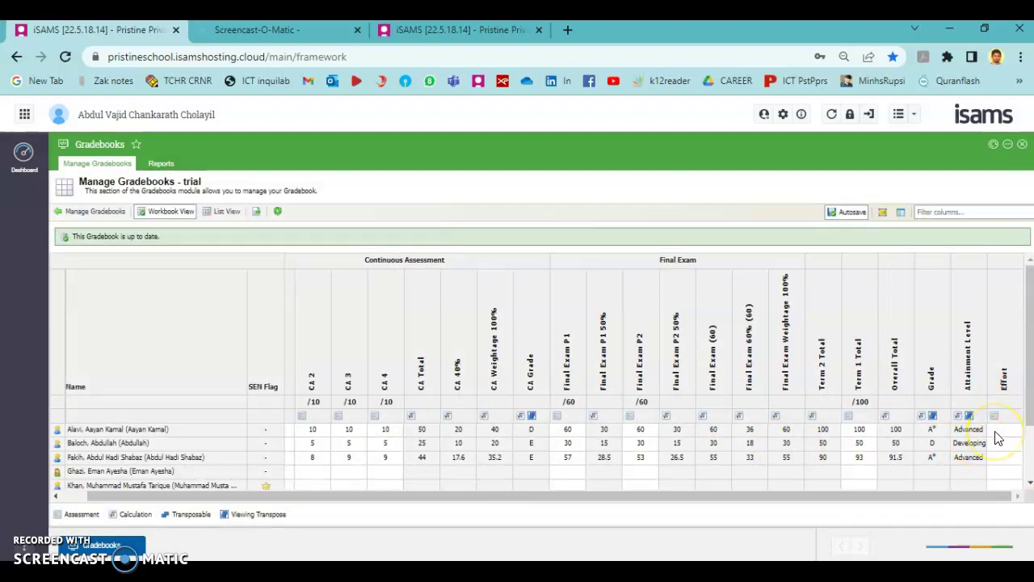
{"action": "key", "text": "alt+Tab"}
{"action": "key", "text": "alt+Tab"}
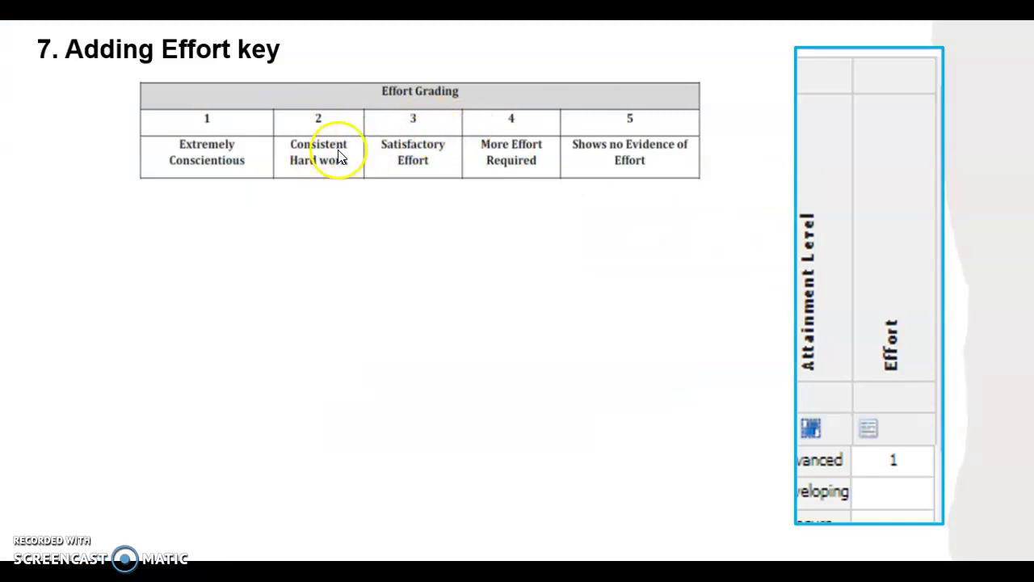
Return to the gradebook and display the assessment details for the first student's Effort cell, with the comment box active.
{"action": "key", "text": "alt+Tab"}
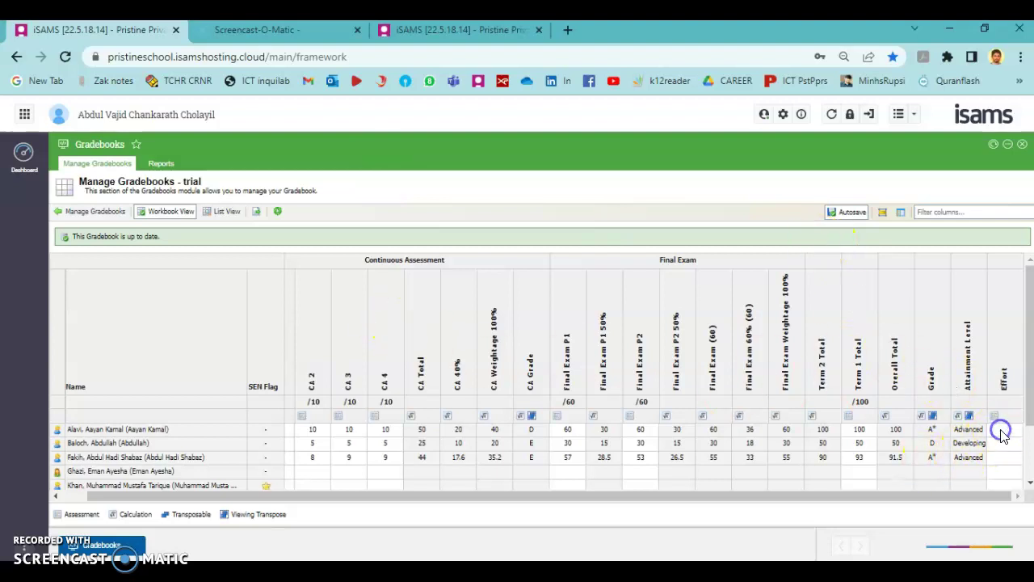
{"action": "left_click", "coordinate": [1002, 432]}
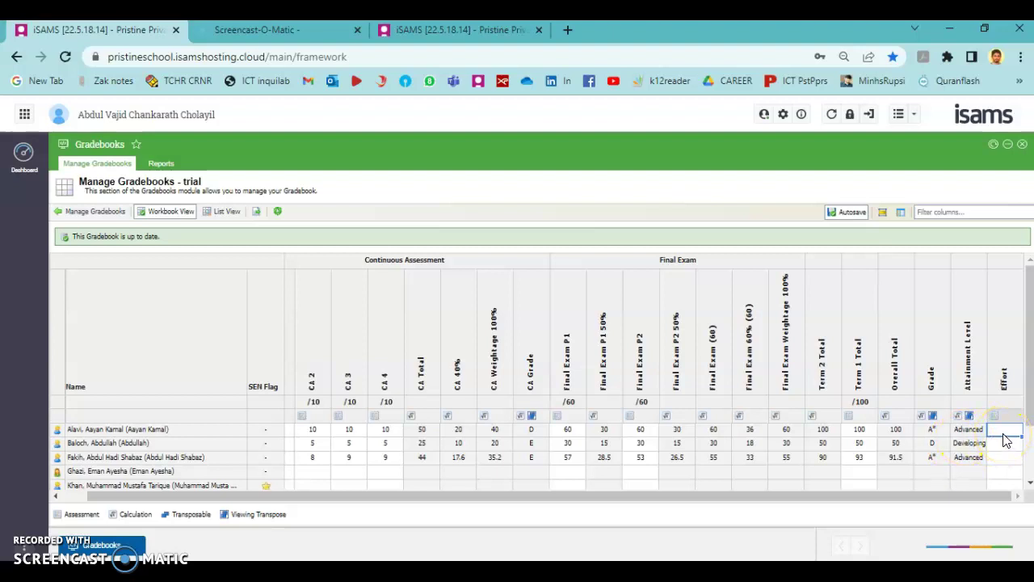
{"action": "left_click", "coordinate": [1001, 437]}
{"action": "left_click", "coordinate": [911, 223]}
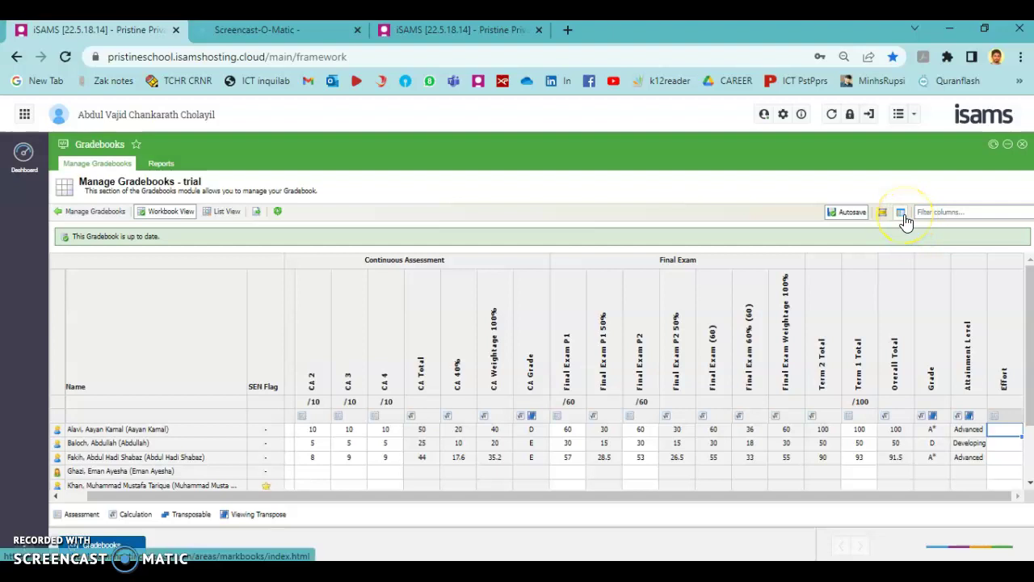
{"action": "left_click", "coordinate": [903, 214]}
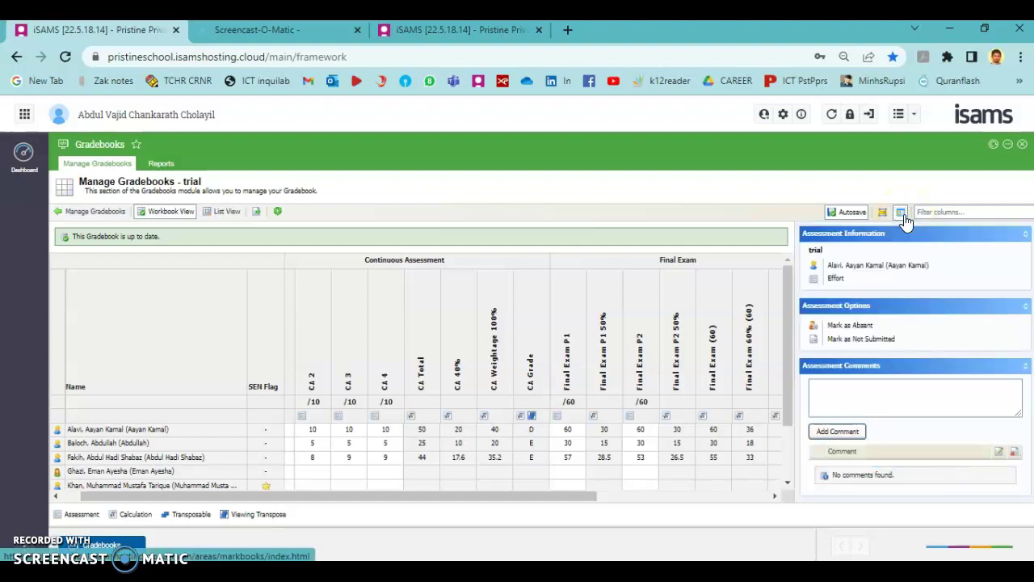
{"action": "left_click_drag", "start_coordinate": [595, 495], "coordinate": [806, 503]}
{"action": "left_click", "coordinate": [757, 431]}
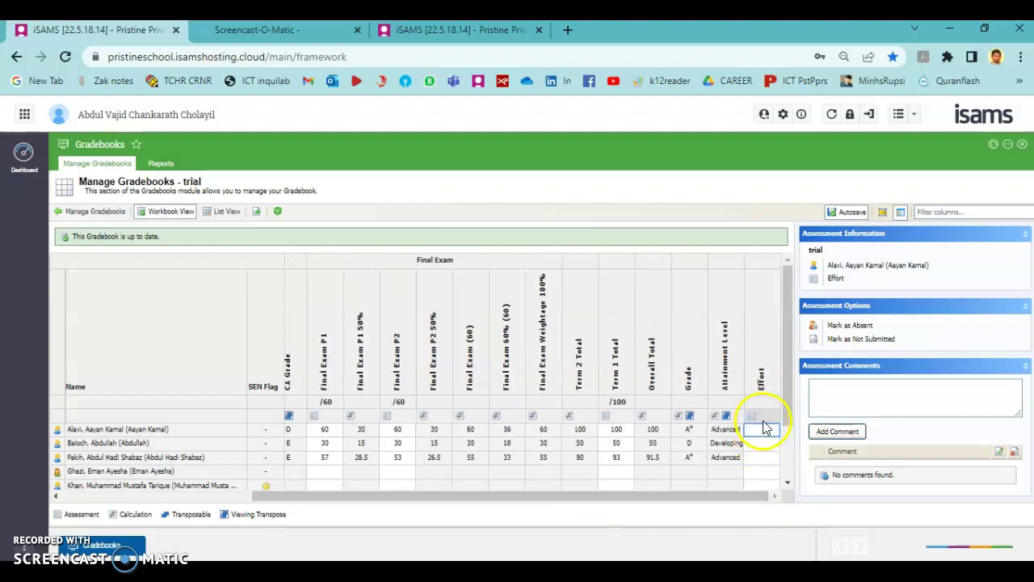
{"action": "left_click", "coordinate": [836, 385]}
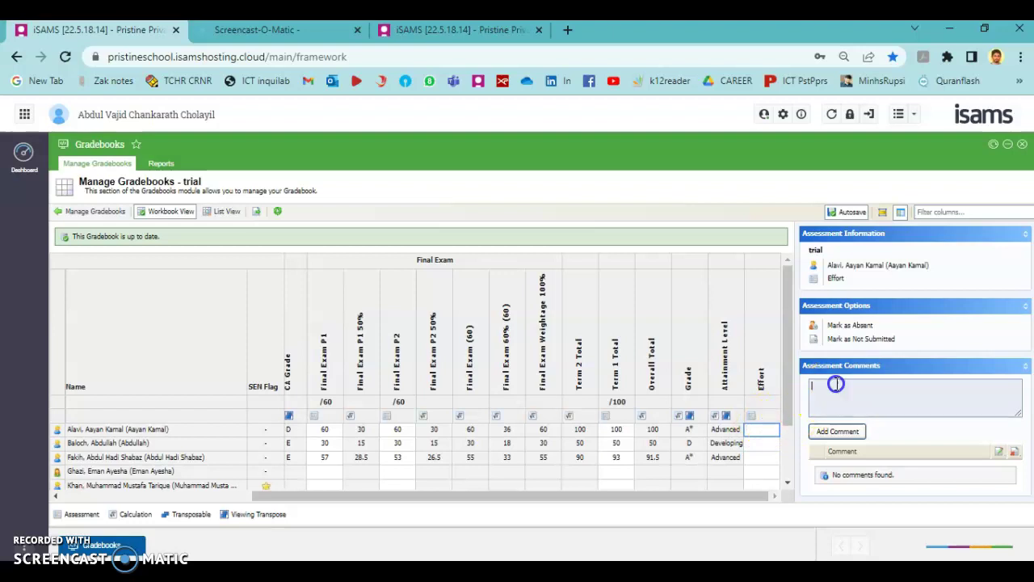
Switch to the Word document and copy the five-line effort key, from "1 : Extremely conscientious" to "5 : Show no evidence of effort".
{"action": "key", "text": "alt+Tab"}
{"action": "key", "text": "alt+Tab"}
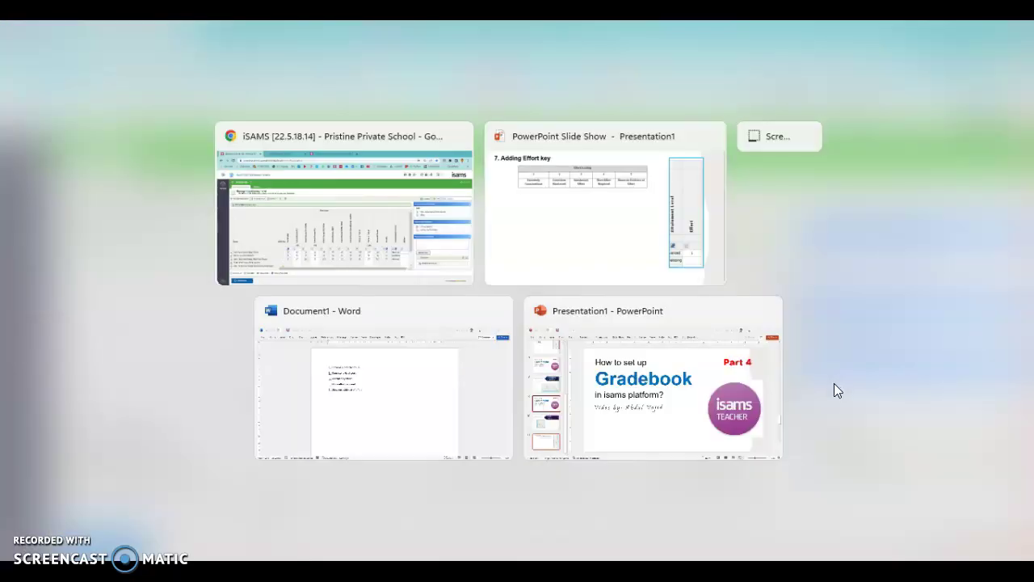
{"action": "key", "text": "alt+Tab"}
{"action": "key", "text": "alt+Tab"}
{"action": "key", "text": "alt+Tab"}
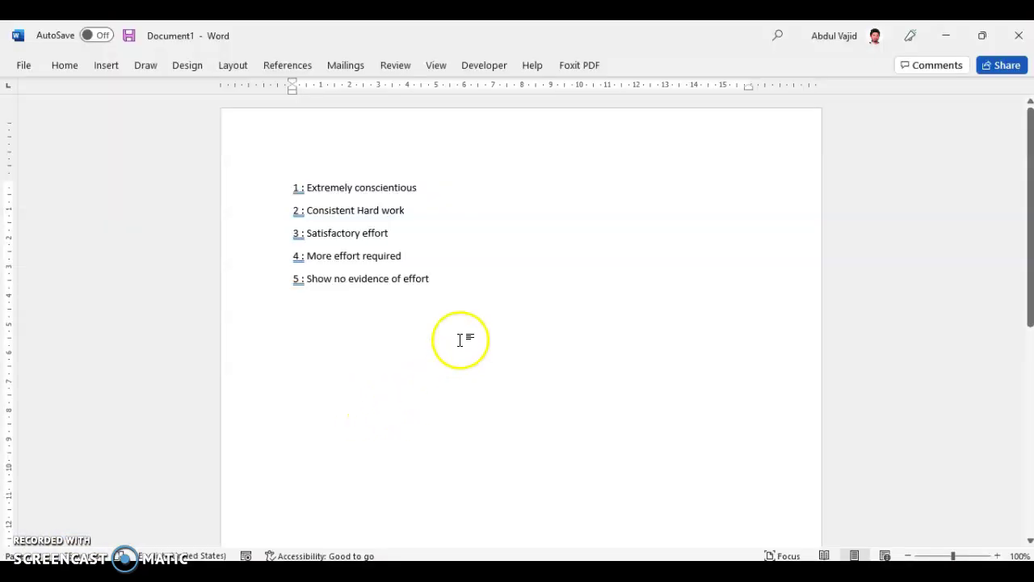
{"action": "left_click_drag", "start_coordinate": [431, 278], "coordinate": [278, 169]}
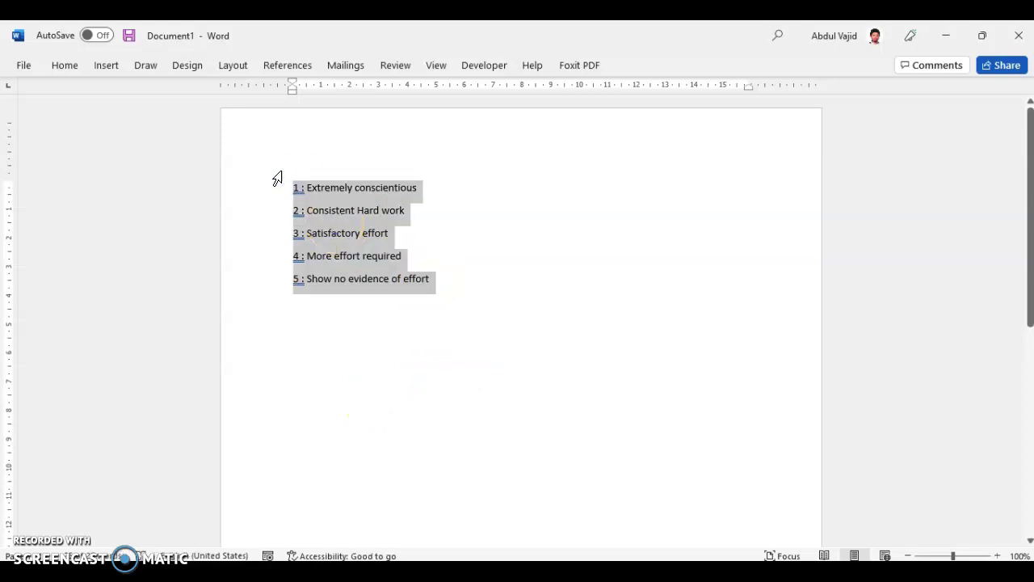
Add the copied effort key as an assessment comment on the first student's Effort cell in the gradebook, and hide the assessment details.
{"action": "key", "text": "alt+Tab"}
{"action": "key", "text": "alt+Tab"}
{"action": "left_click", "coordinate": [885, 408]}
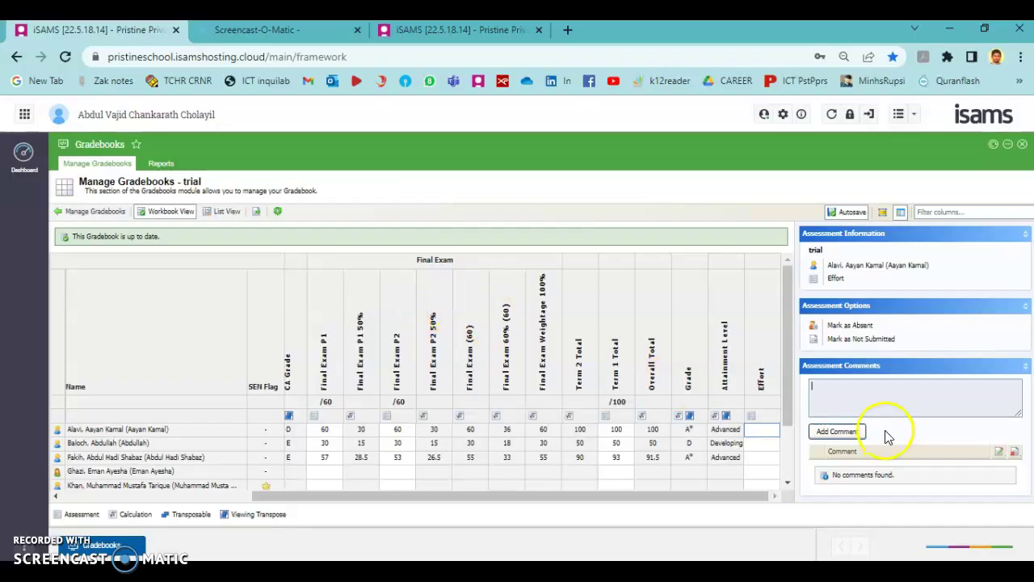
{"action": "key", "text": "ctrl+v"}
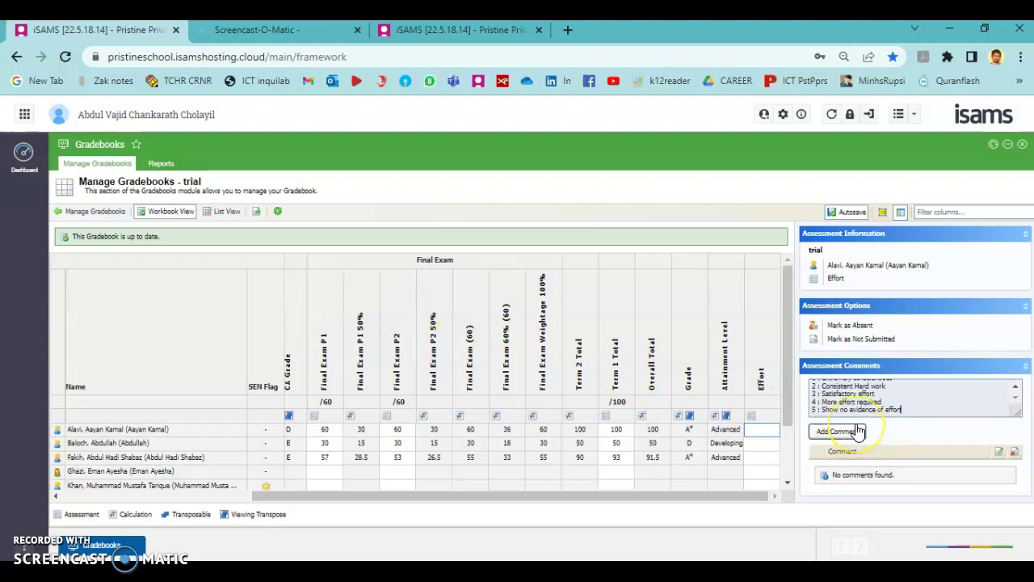
{"action": "left_click", "coordinate": [853, 434]}
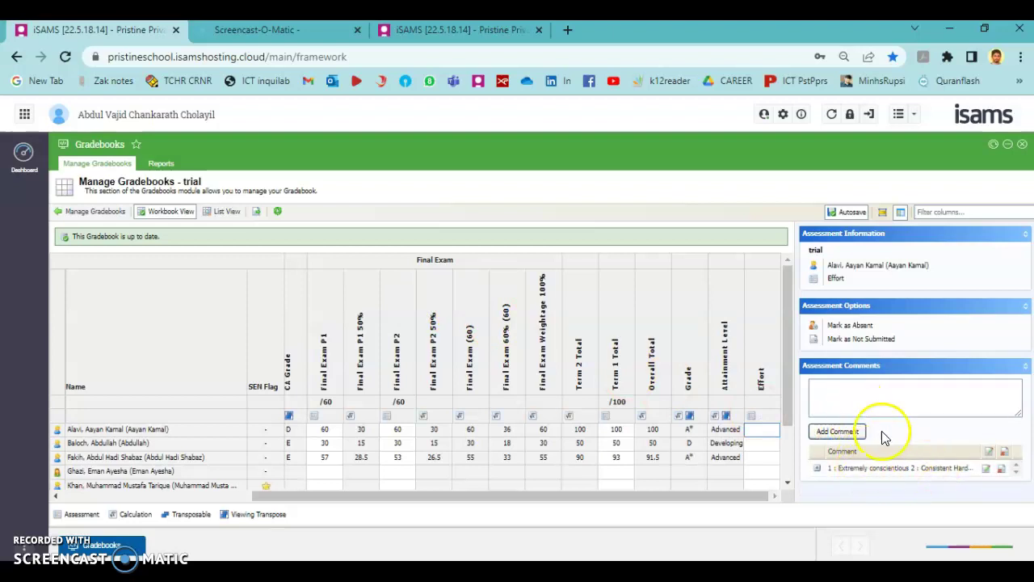
{"action": "left_click", "coordinate": [761, 433]}
{"action": "left_click", "coordinate": [901, 216]}
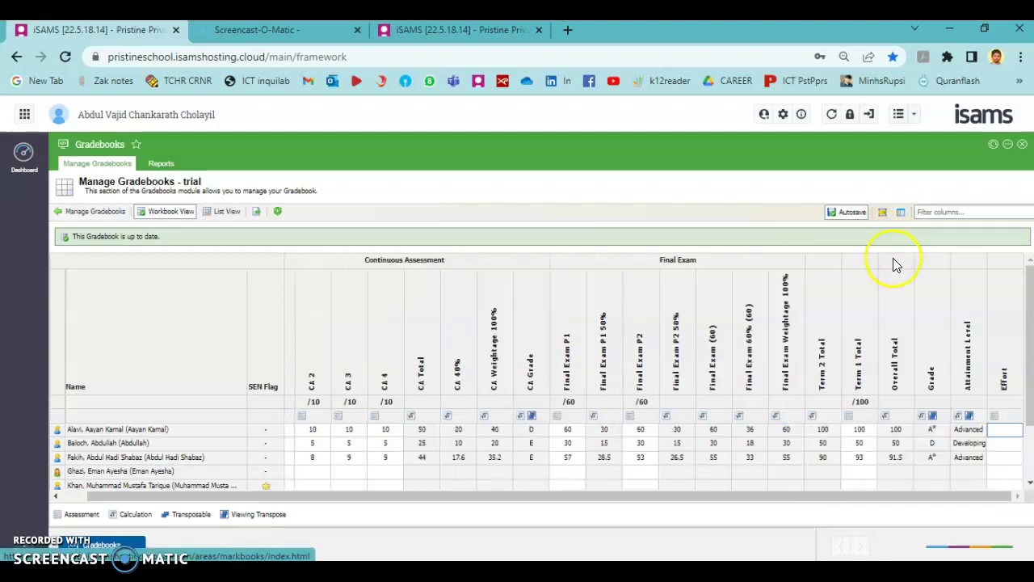
Reopen the first student's Effort comment to check its key text, save and close it, and hide the assessment details.
{"action": "left_click", "coordinate": [1000, 430]}
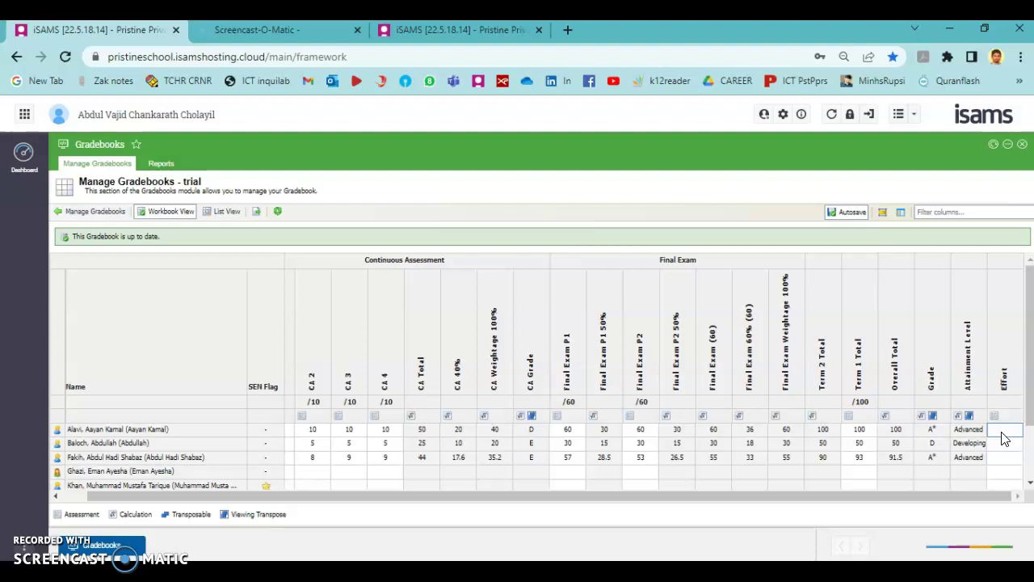
{"action": "left_click", "coordinate": [901, 212]}
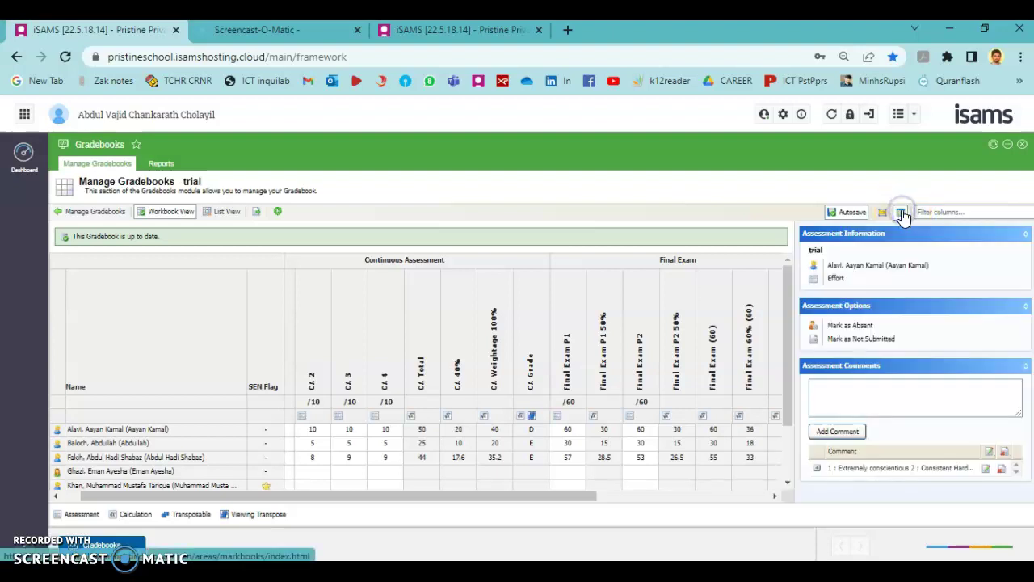
{"action": "left_click", "coordinate": [985, 468]}
{"action": "left_click", "coordinate": [615, 277]}
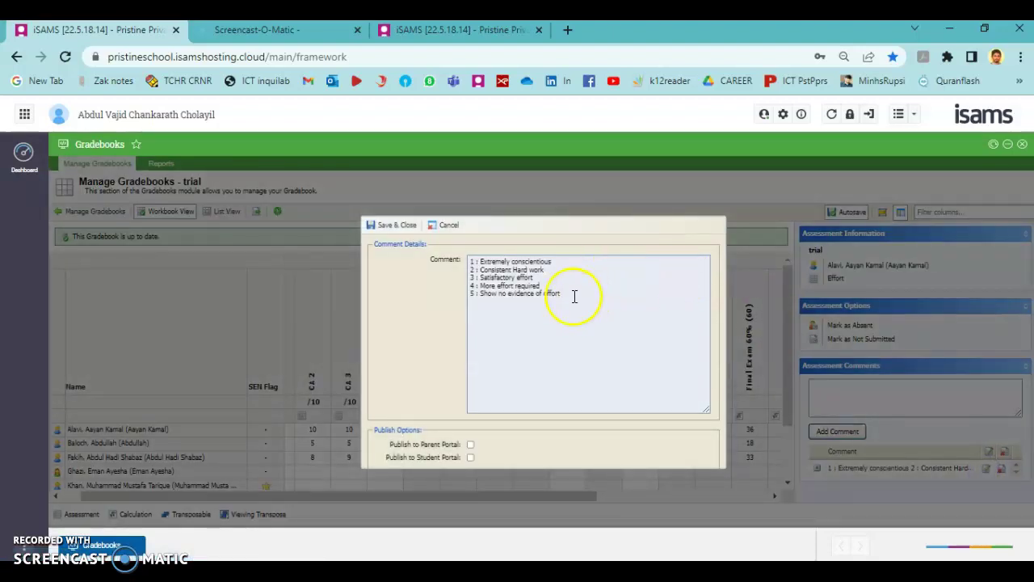
{"action": "left_click", "coordinate": [395, 225]}
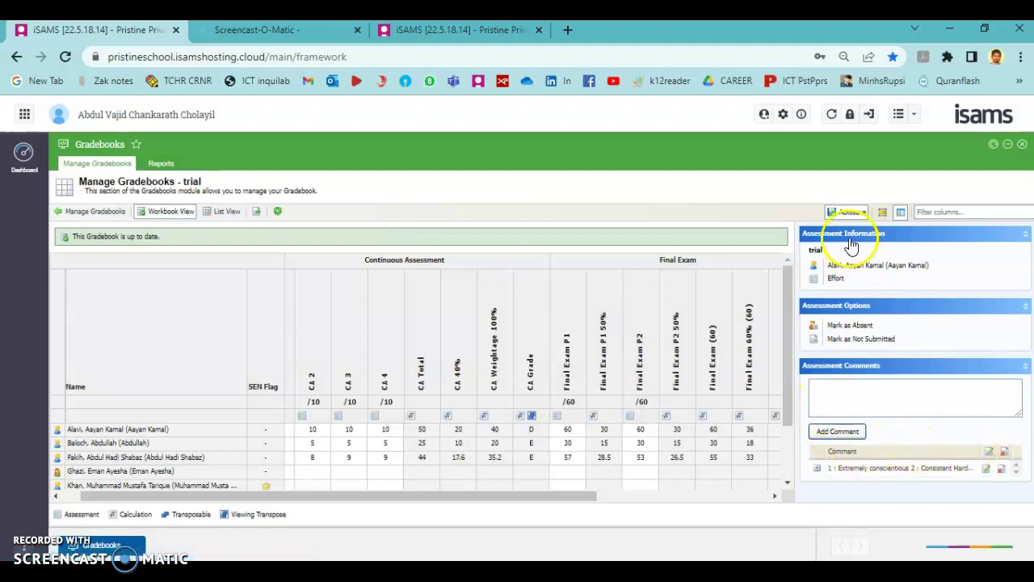
{"action": "left_click", "coordinate": [901, 213]}
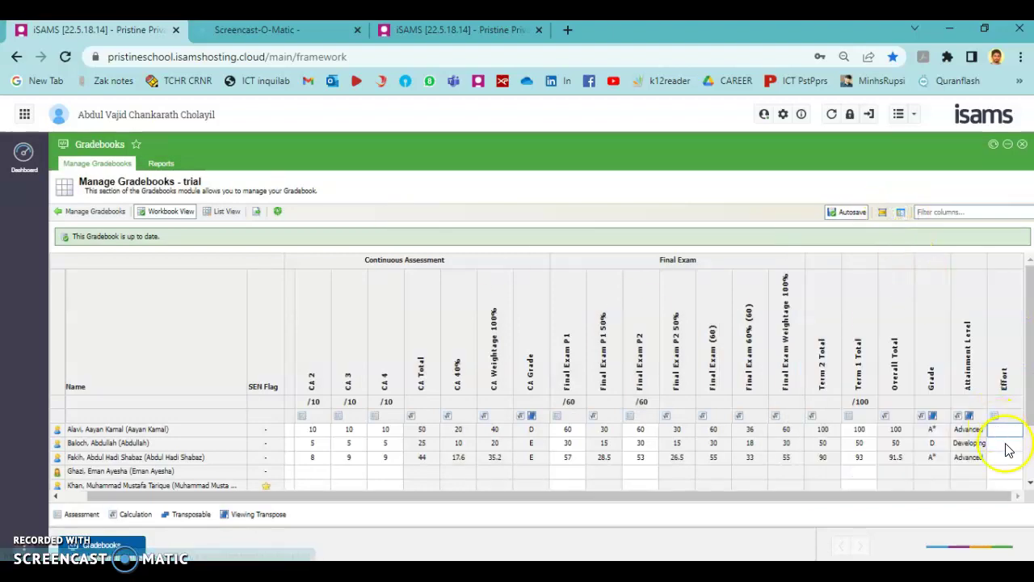
Enter the Effort grades 1, 3 and 1 for the first three students in the gradebook.
{"action": "left_click", "coordinate": [1003, 431]}
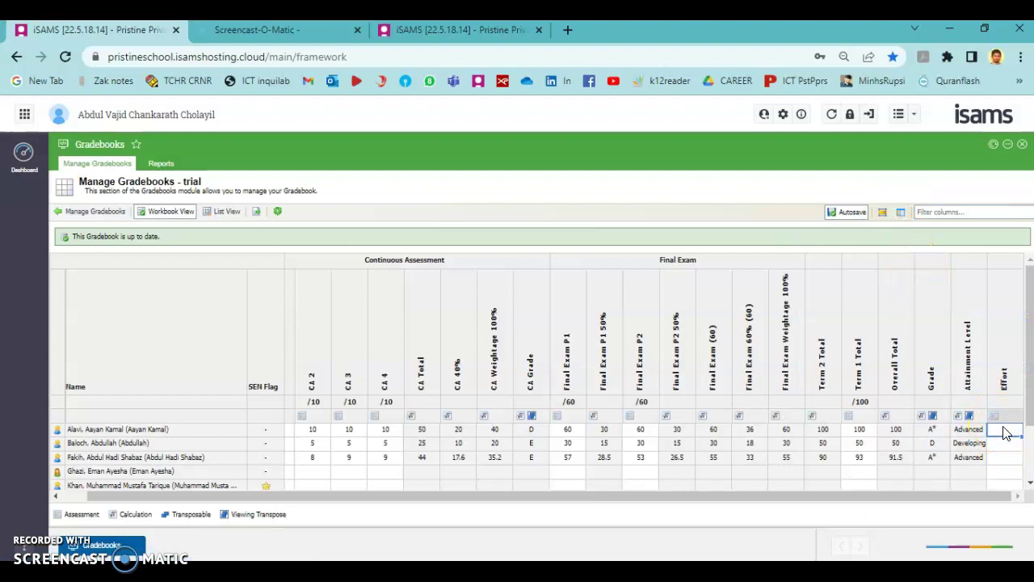
{"action": "key", "text": "Return"}
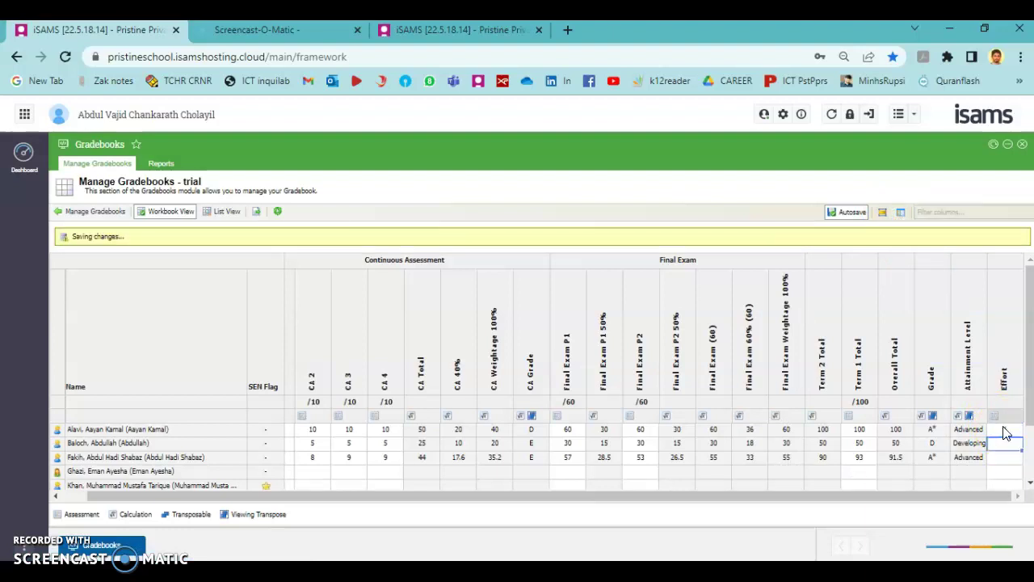
{"action": "type", "text": "3"}
{"action": "key", "text": "Return"}
{"action": "type", "text": "1"}
{"action": "left_click", "coordinate": [958, 475]}
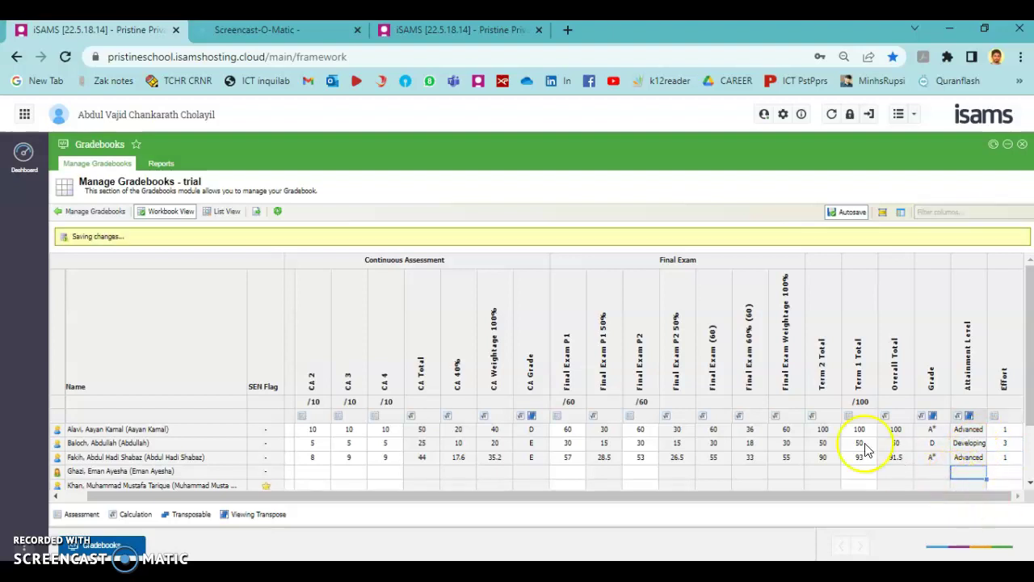